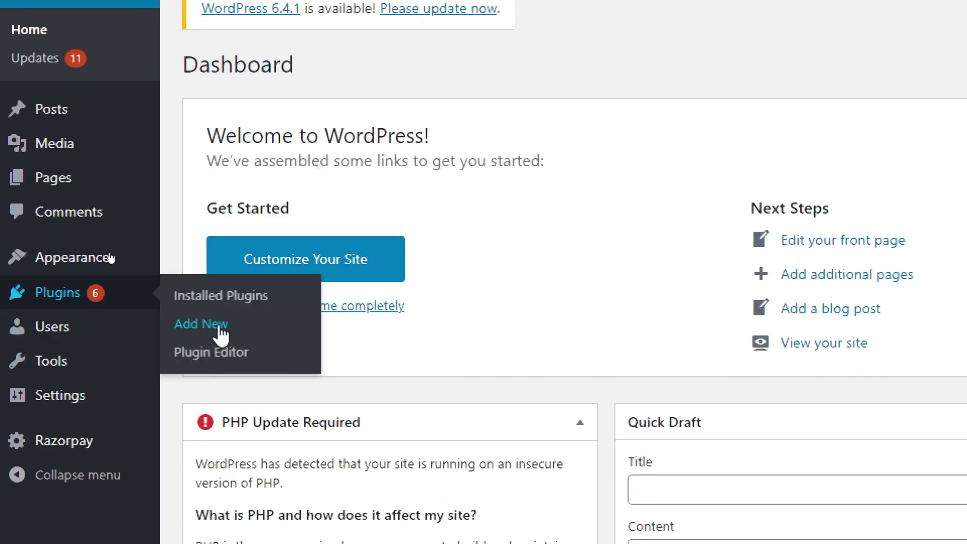
Search Plugins > Add New for 'figma' and browse the 17 matching plugins.
{"action": "left_click", "coordinate": [204, 325]}
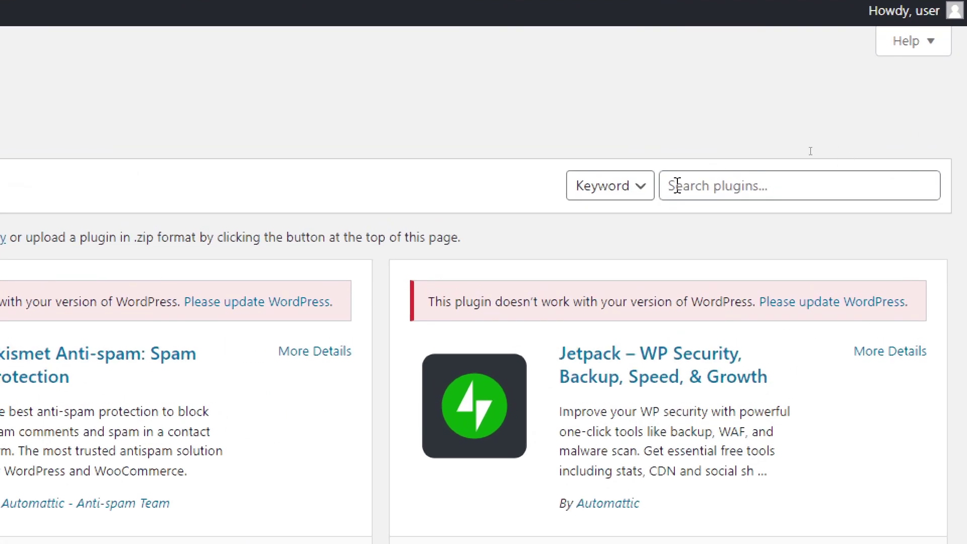
{"action": "left_click", "coordinate": [677, 186]}
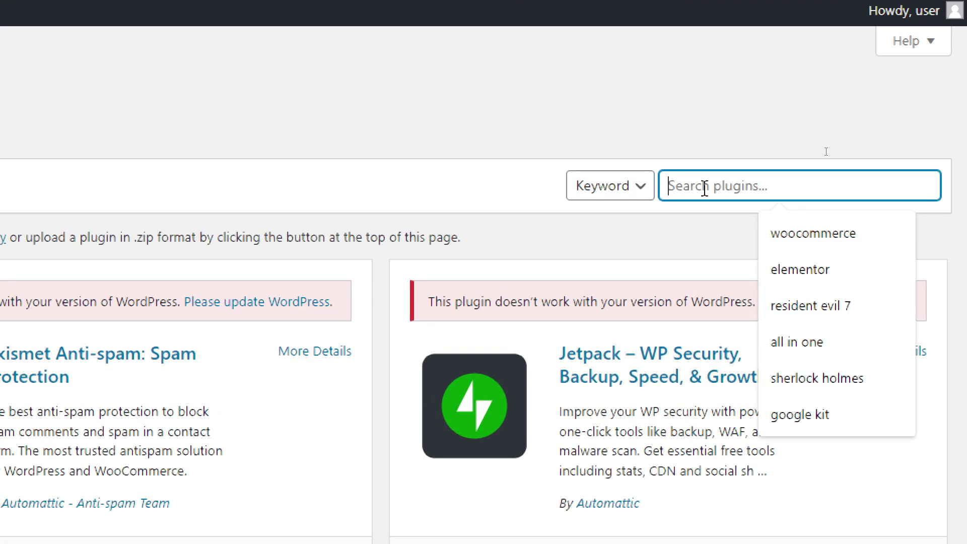
{"action": "type", "text": "figma"}
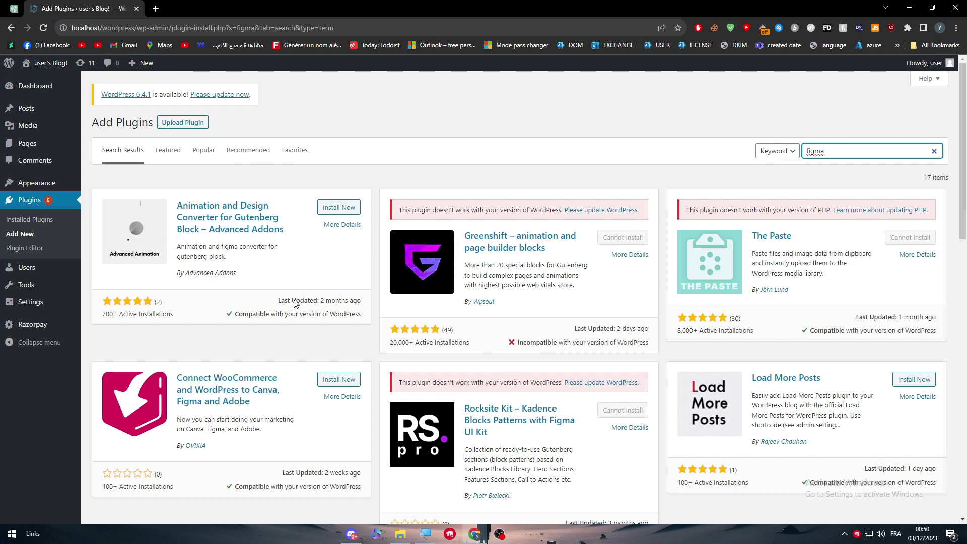
{"action": "scroll", "coordinate": [300, 329], "scroll_direction": "down", "scroll_amount": 4}
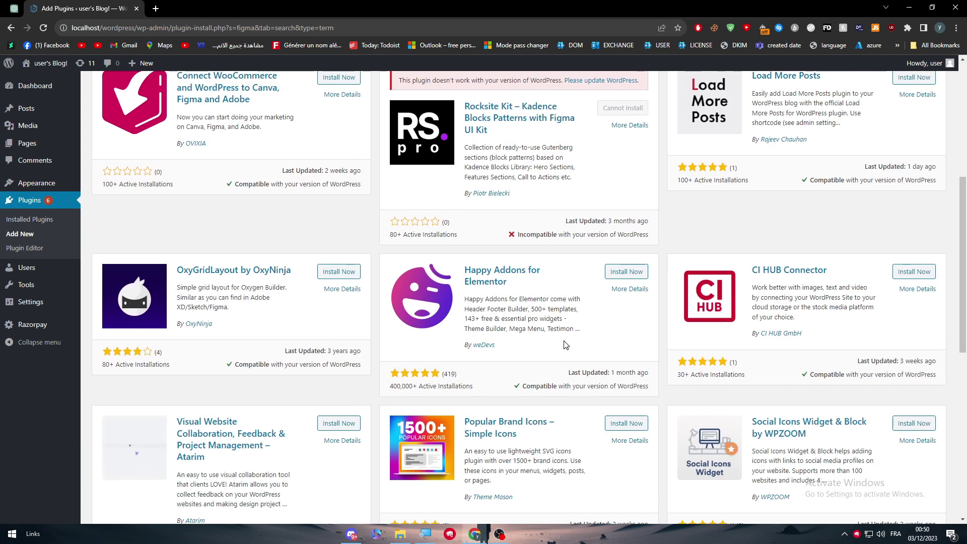
{"action": "scroll", "coordinate": [443, 138], "scroll_direction": "up", "scroll_amount": 5}
{"action": "scroll", "coordinate": [443, 139], "scroll_direction": "up", "scroll_amount": 3}
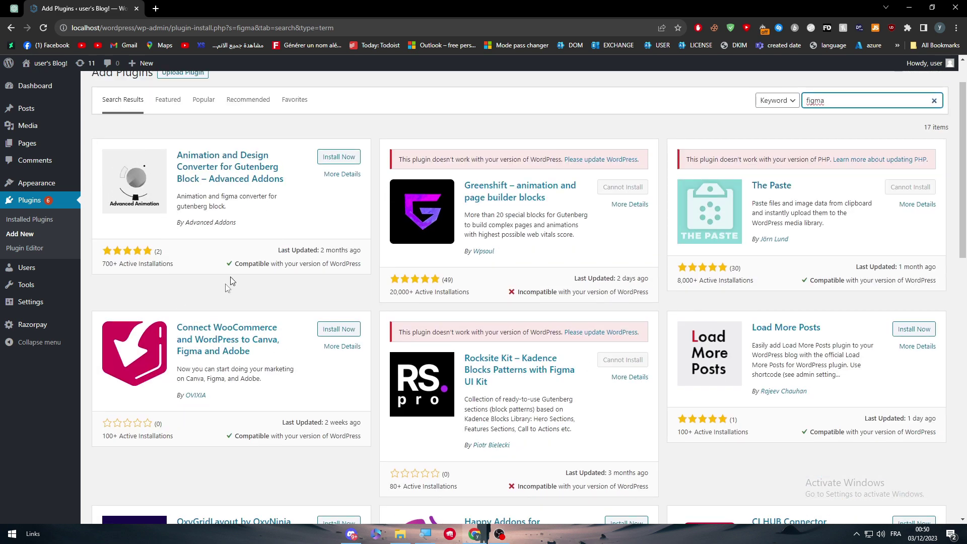
{"action": "scroll", "coordinate": [268, 204], "scroll_direction": "up", "scroll_amount": 2}
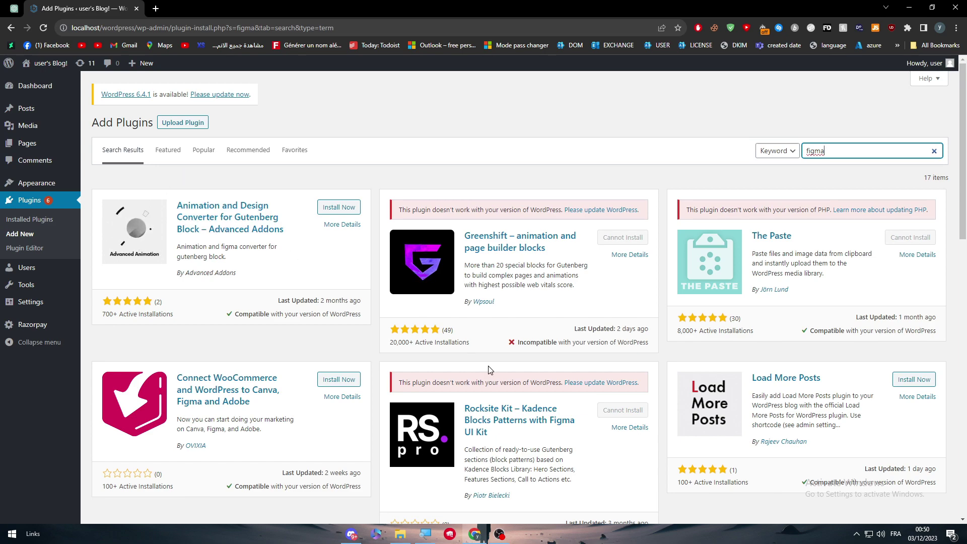
{"action": "scroll", "coordinate": [489, 369], "scroll_direction": "down", "scroll_amount": 4}
{"action": "scroll", "coordinate": [489, 370], "scroll_direction": "down", "scroll_amount": 4}
{"action": "scroll", "coordinate": [489, 370], "scroll_direction": "down", "scroll_amount": 3}
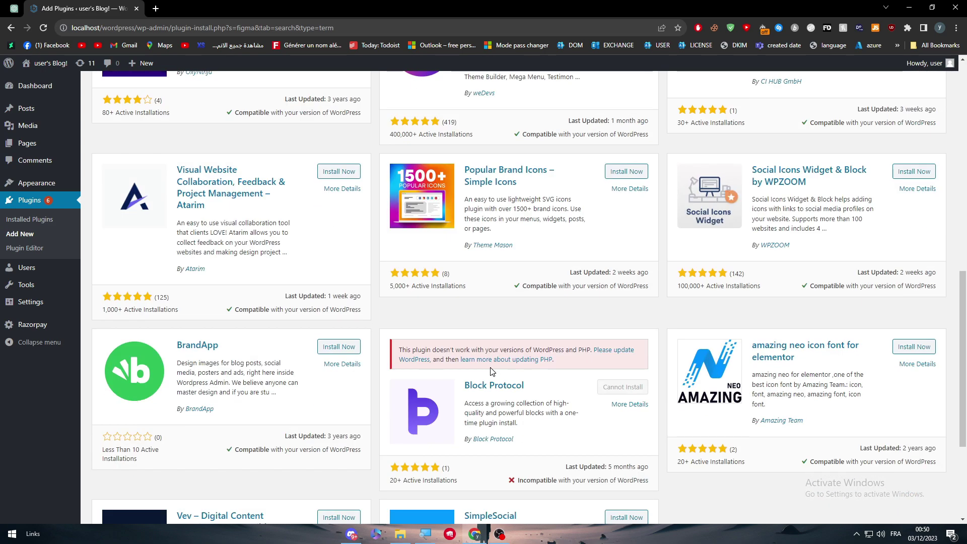
{"action": "scroll", "coordinate": [491, 372], "scroll_direction": "up", "scroll_amount": 2}
{"action": "scroll", "coordinate": [491, 372], "scroll_direction": "down", "scroll_amount": 3}
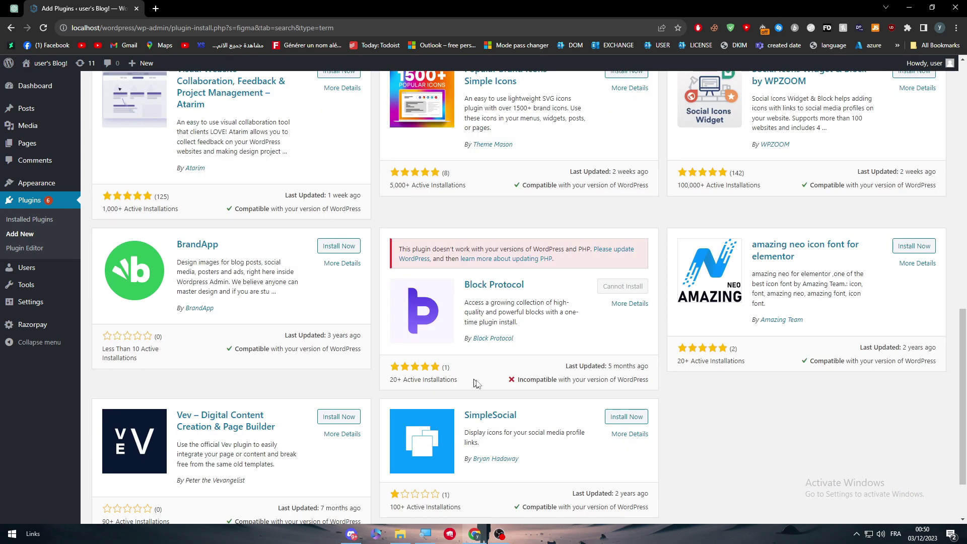
{"action": "scroll", "coordinate": [440, 366], "scroll_direction": "up", "scroll_amount": 2}
{"action": "scroll", "coordinate": [440, 367], "scroll_direction": "up", "scroll_amount": 10}
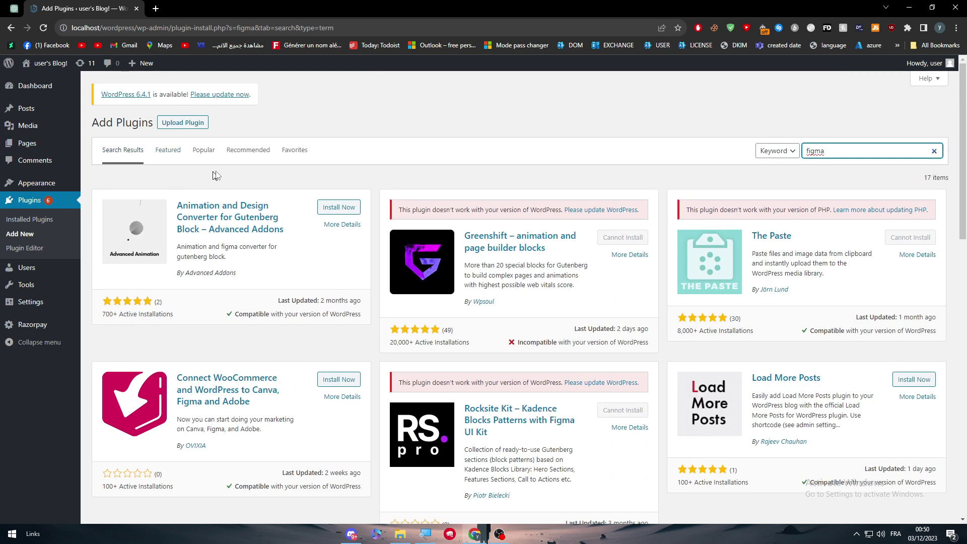
{"action": "left_click", "coordinate": [233, 151]}
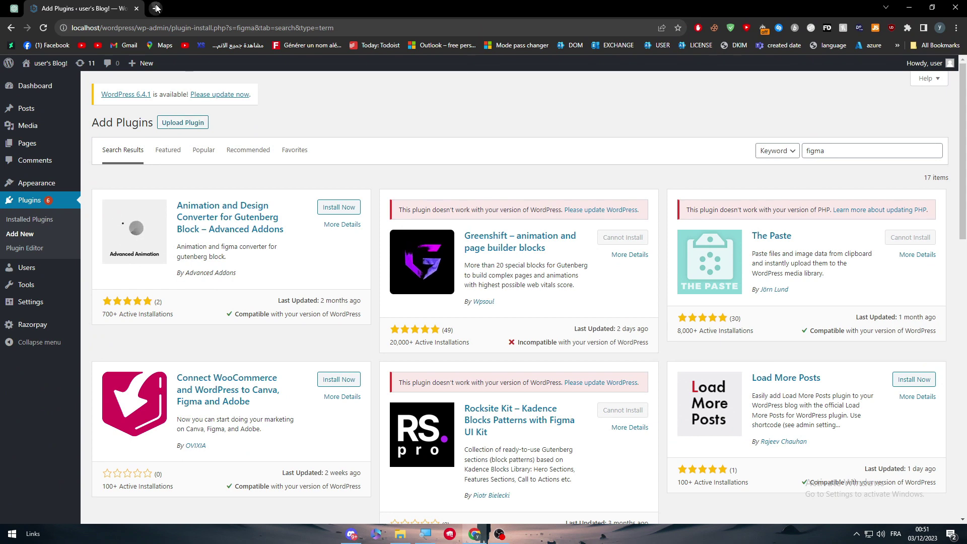
Open a new browser tab to search for a WordPress Figma plugin.
{"action": "key", "text": "ctrl+t"}
{"action": "type", "text": "wordpress "}
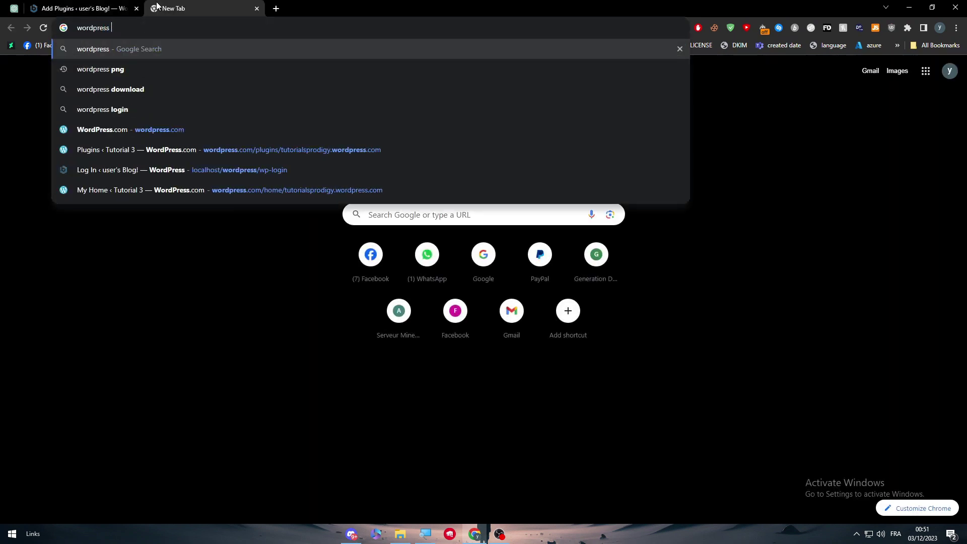
{"action": "type", "text": "figma plugin"}
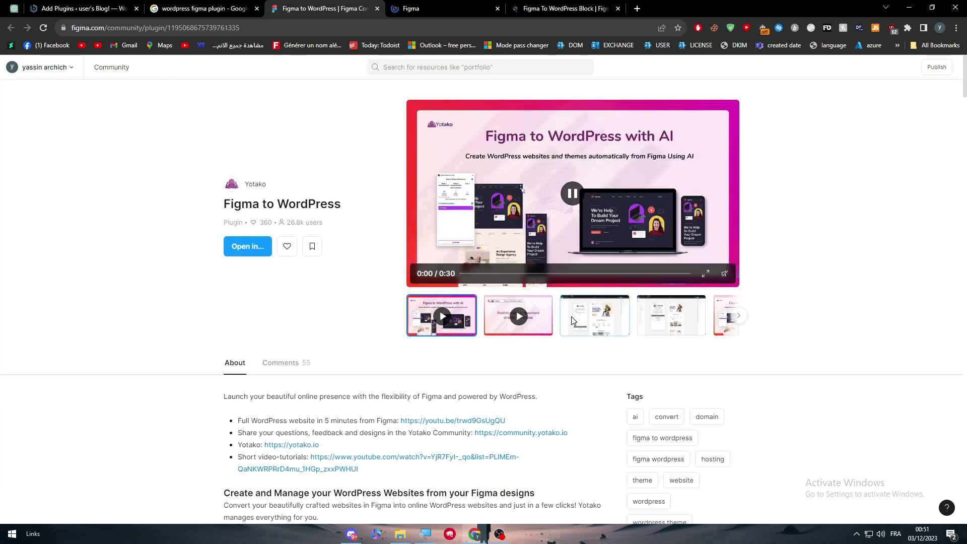
{"action": "scroll", "coordinate": [299, 291], "scroll_direction": "down", "scroll_amount": 1}
Show and dismiss recent files, then read the plugin page's heading and bullets.
{"action": "left_click", "coordinate": [239, 195]}
{"action": "left_click", "coordinate": [295, 326]}
{"action": "scroll", "coordinate": [299, 325], "scroll_direction": "down", "scroll_amount": 1}
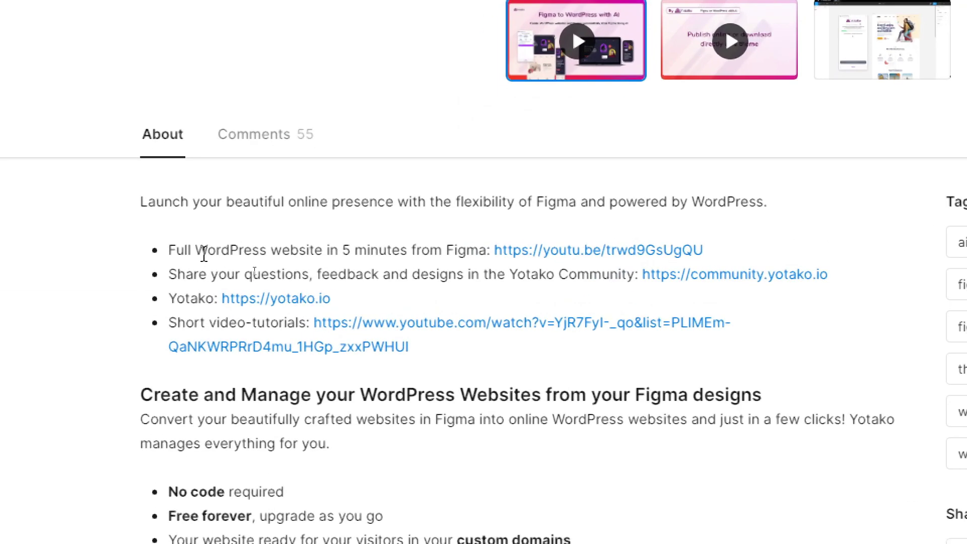
{"action": "left_click_drag", "start_coordinate": [251, 269], "coordinate": [315, 270]}
{"action": "left_click", "coordinate": [344, 250]}
{"action": "scroll", "coordinate": [318, 318], "scroll_direction": "down", "scroll_amount": 4}
{"action": "left_click_drag", "start_coordinate": [146, 97], "coordinate": [397, 117]}
{"action": "left_click", "coordinate": [420, 205]}
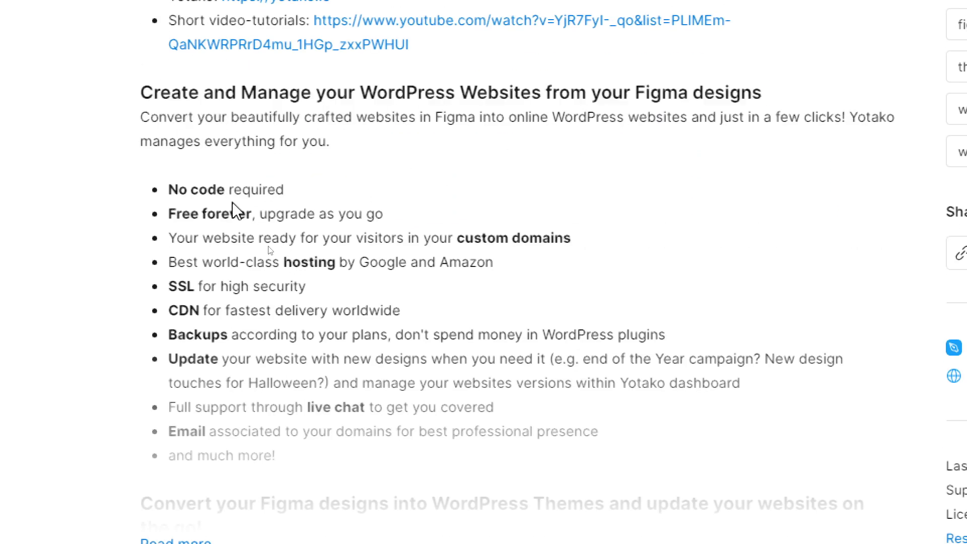
{"action": "scroll", "coordinate": [275, 208], "scroll_direction": "down", "scroll_amount": 4}
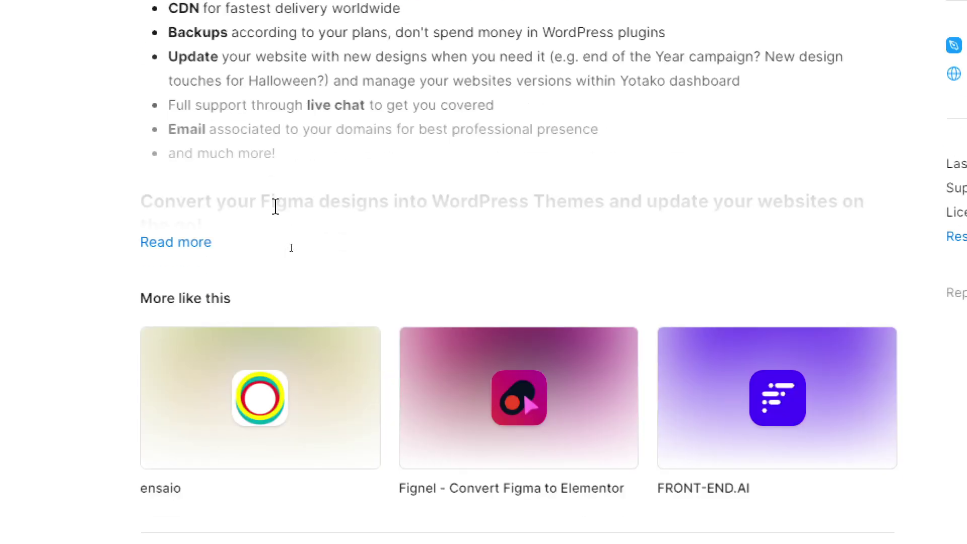
Expand the full plugin description with Read more and read through it.
{"action": "left_click", "coordinate": [191, 243]}
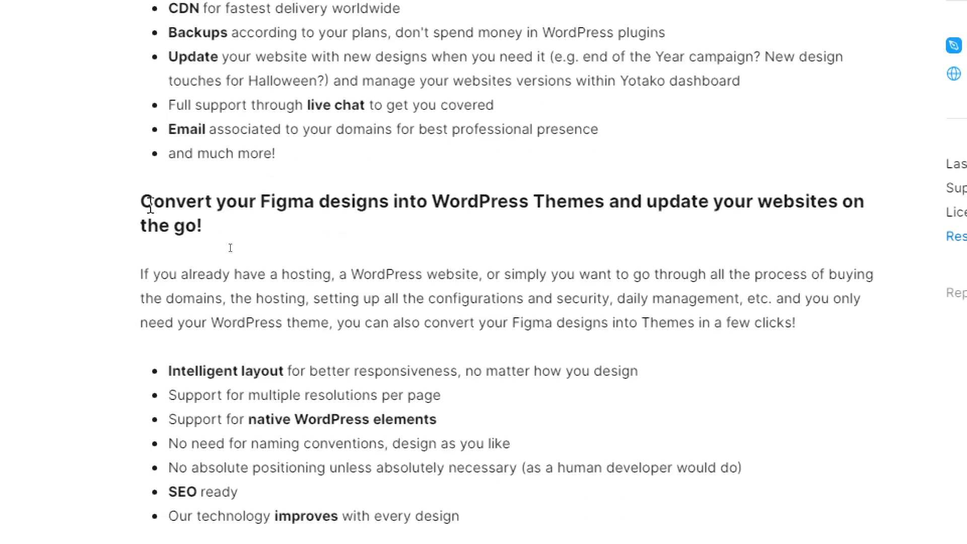
{"action": "left_click_drag", "start_coordinate": [142, 201], "coordinate": [332, 205]}
{"action": "left_click", "coordinate": [351, 222]}
{"action": "scroll", "coordinate": [549, 255], "scroll_direction": "down", "scroll_amount": 2}
{"action": "double_click", "coordinate": [321, 174]}
{"action": "left_click", "coordinate": [330, 188]}
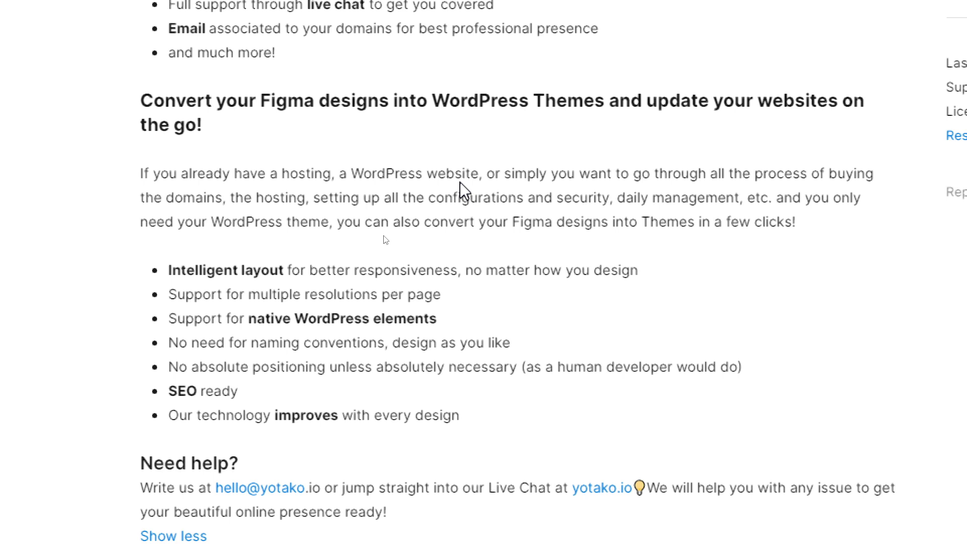
{"action": "left_click_drag", "start_coordinate": [483, 348], "coordinate": [743, 368]}
{"action": "left_click", "coordinate": [180, 365]}
{"action": "scroll", "coordinate": [367, 255], "scroll_direction": "down", "scroll_amount": 3}
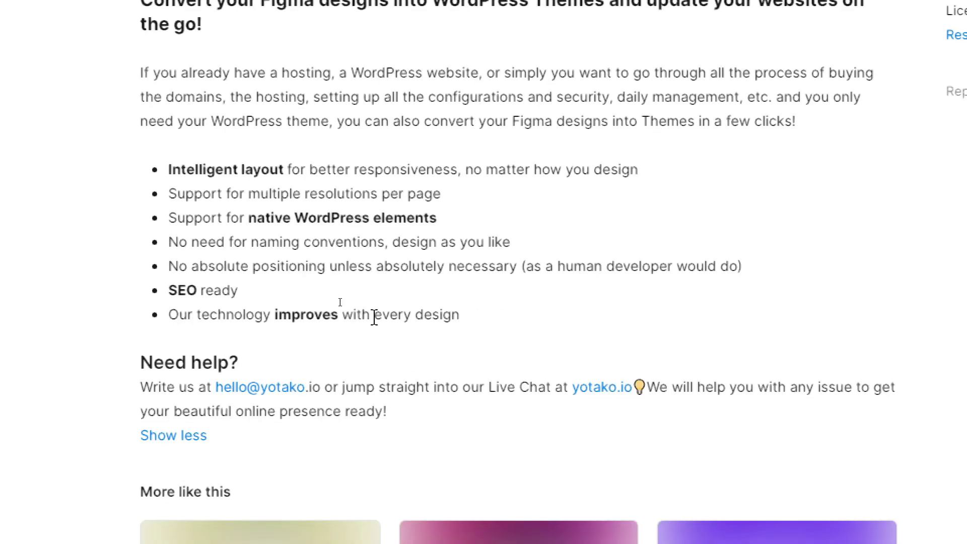
{"action": "scroll", "coordinate": [454, 91], "scroll_direction": "down", "scroll_amount": 3}
{"action": "scroll", "coordinate": [454, 90], "scroll_direction": "up", "scroll_amount": 8}
{"action": "scroll", "coordinate": [499, 180], "scroll_direction": "down", "scroll_amount": 8}
{"action": "scroll", "coordinate": [484, 242], "scroll_direction": "down", "scroll_amount": 8}
{"action": "scroll", "coordinate": [469, 187], "scroll_direction": "up", "scroll_amount": 2}
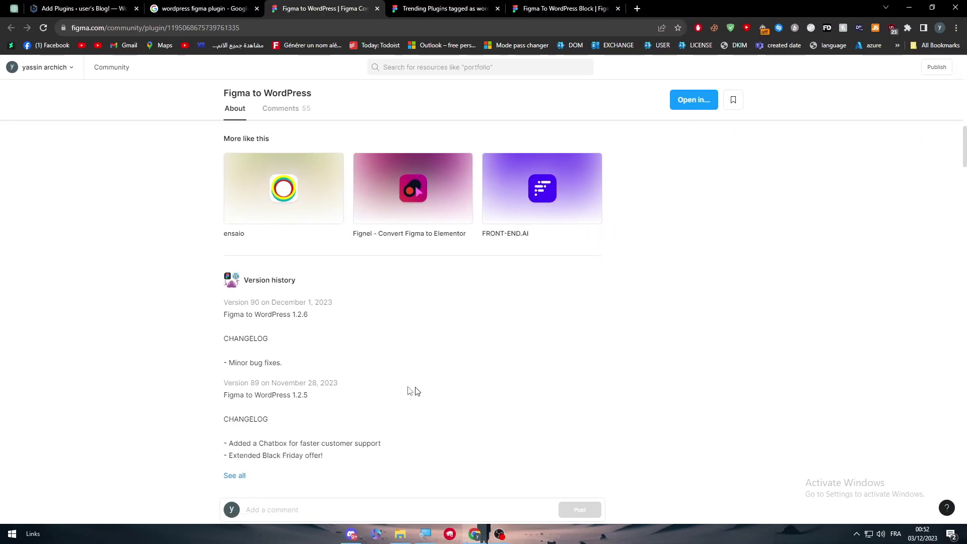
{"action": "scroll", "coordinate": [415, 392], "scroll_direction": "up", "scroll_amount": 5}
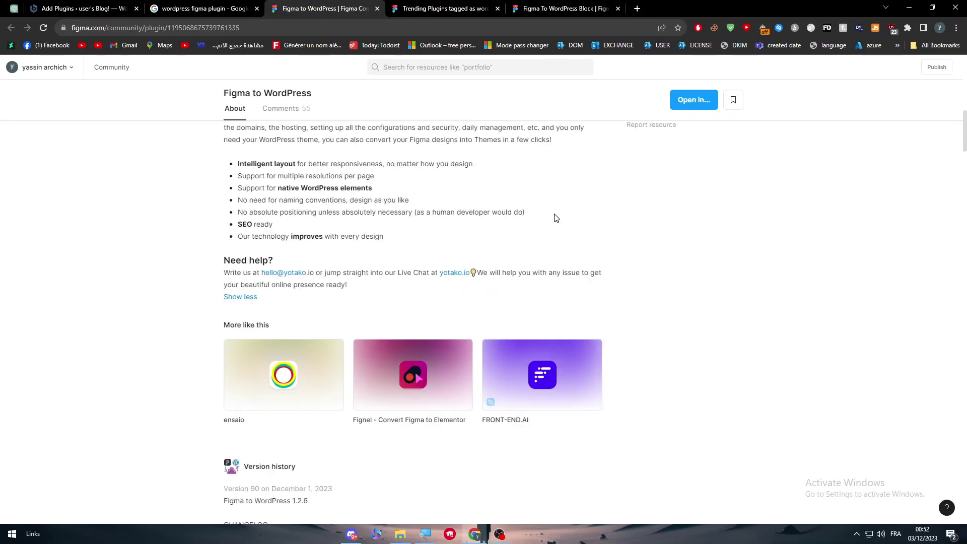
{"action": "scroll", "coordinate": [529, 219], "scroll_direction": "up", "scroll_amount": 5}
{"action": "scroll", "coordinate": [604, 189], "scroll_direction": "up", "scroll_amount": 8}
{"action": "scroll", "coordinate": [738, 134], "scroll_direction": "down", "scroll_amount": 5}
{"action": "scroll", "coordinate": [681, 133], "scroll_direction": "down", "scroll_amount": 5}
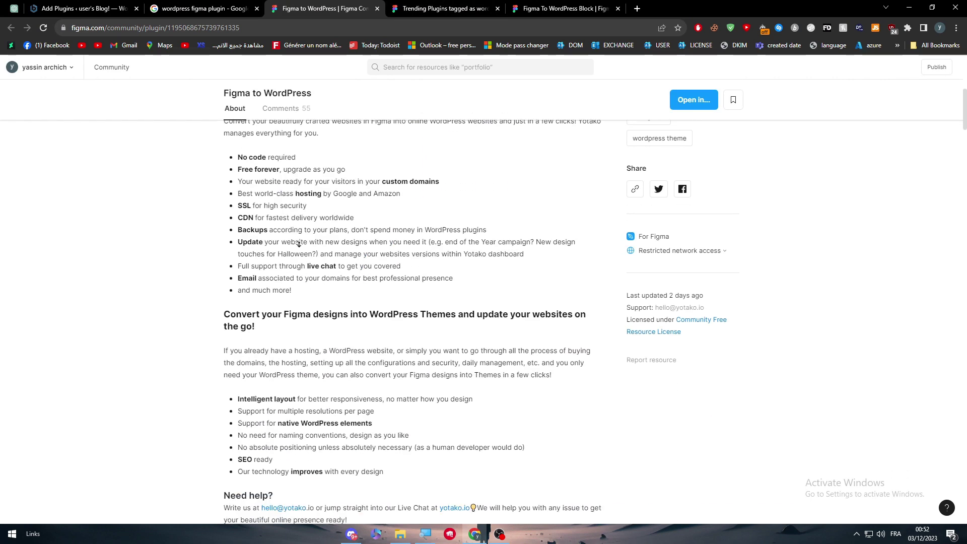
{"action": "scroll", "coordinate": [629, 127], "scroll_direction": "down", "scroll_amount": 2}
Run the Figma to WordPress plugin from recent files and focus its email field.
{"action": "left_click", "coordinate": [690, 99]}
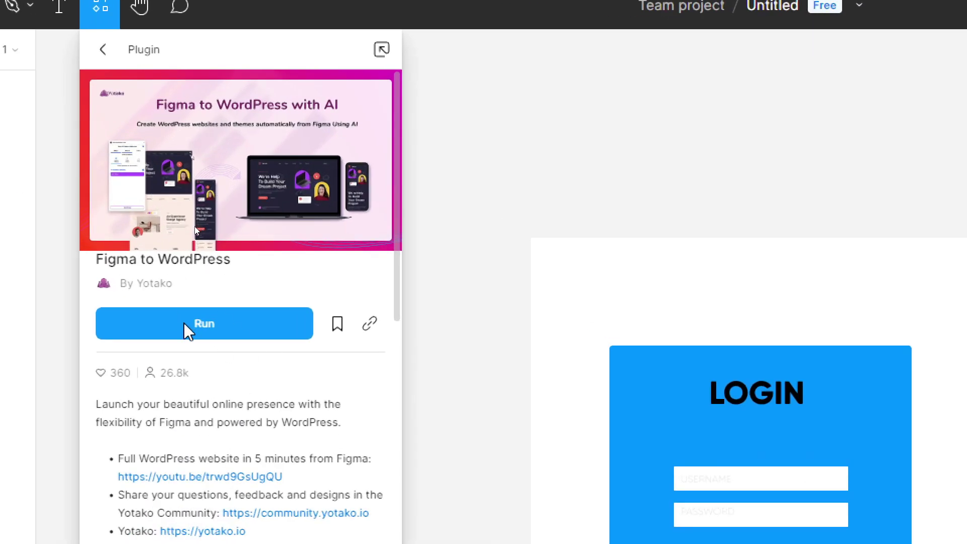
{"action": "scroll", "coordinate": [182, 389], "scroll_direction": "down", "scroll_amount": 1}
{"action": "scroll", "coordinate": [181, 303], "scroll_direction": "up", "scroll_amount": 1}
{"action": "left_click", "coordinate": [209, 327]}
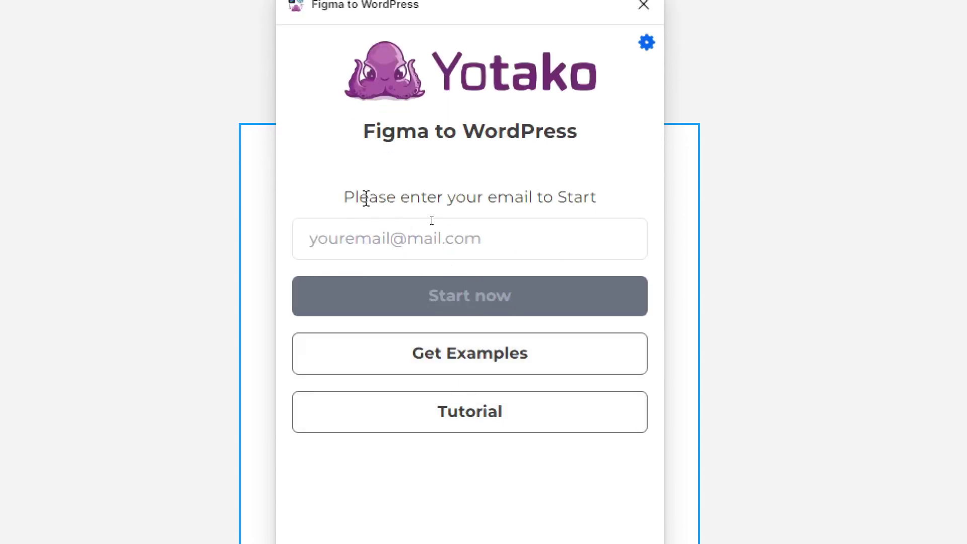
{"action": "left_click_drag", "start_coordinate": [366, 198], "coordinate": [575, 198]}
{"action": "left_click", "coordinate": [521, 234]}
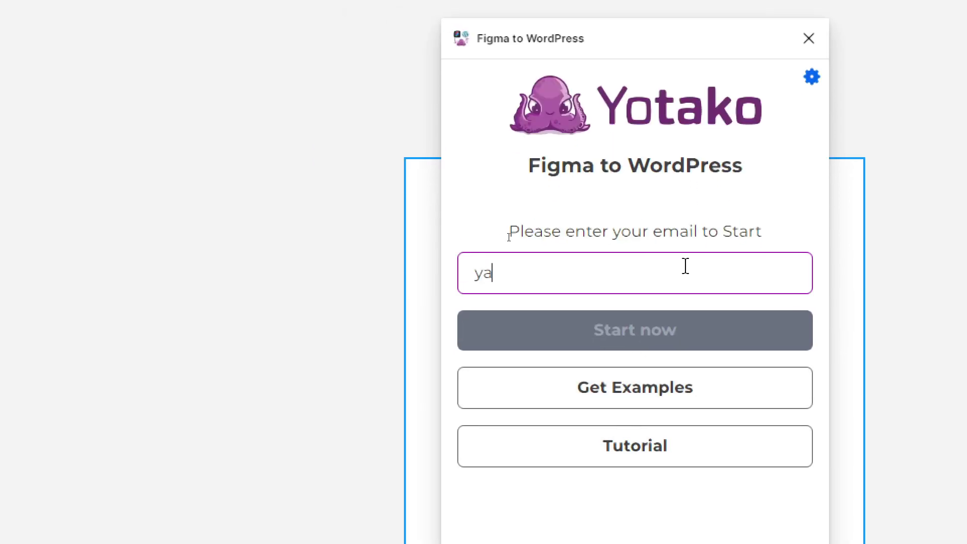
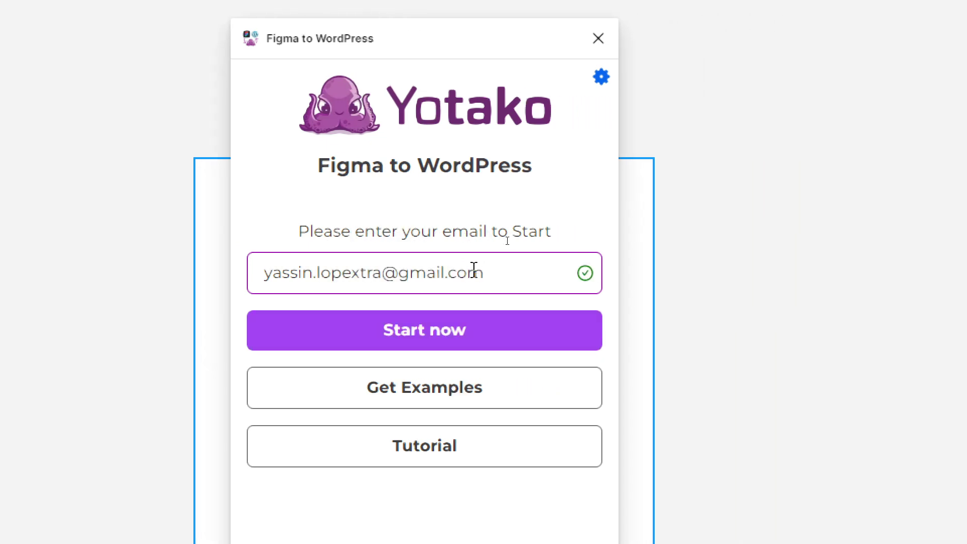
Start the plugin, copy this file's share link, and submit it as the Figma URL.
{"action": "left_click", "coordinate": [465, 312]}
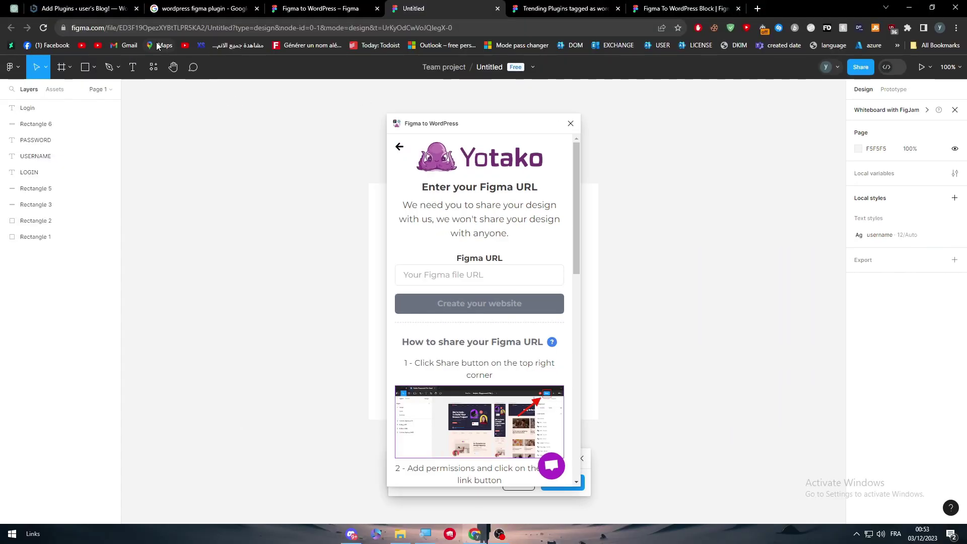
{"action": "left_click", "coordinate": [258, 27]}
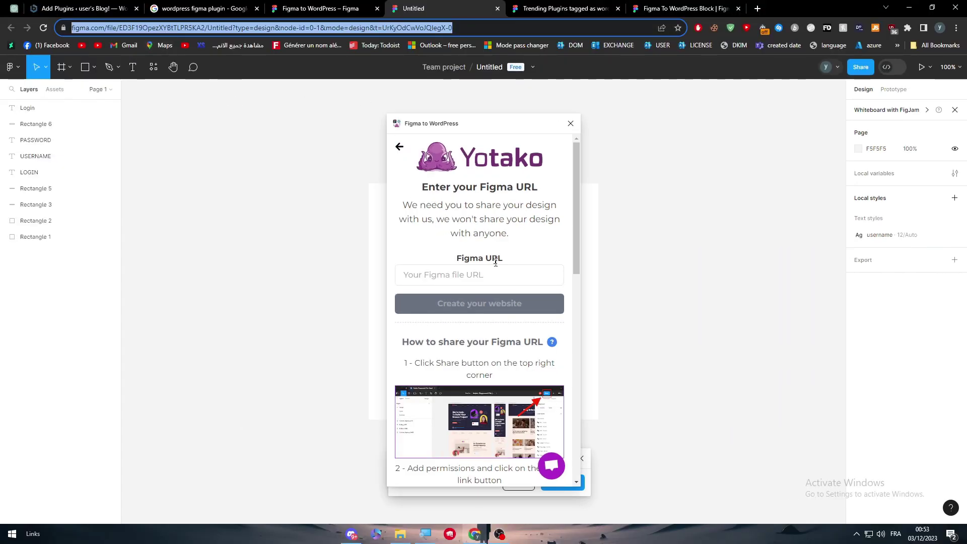
{"action": "left_click", "coordinate": [862, 67]}
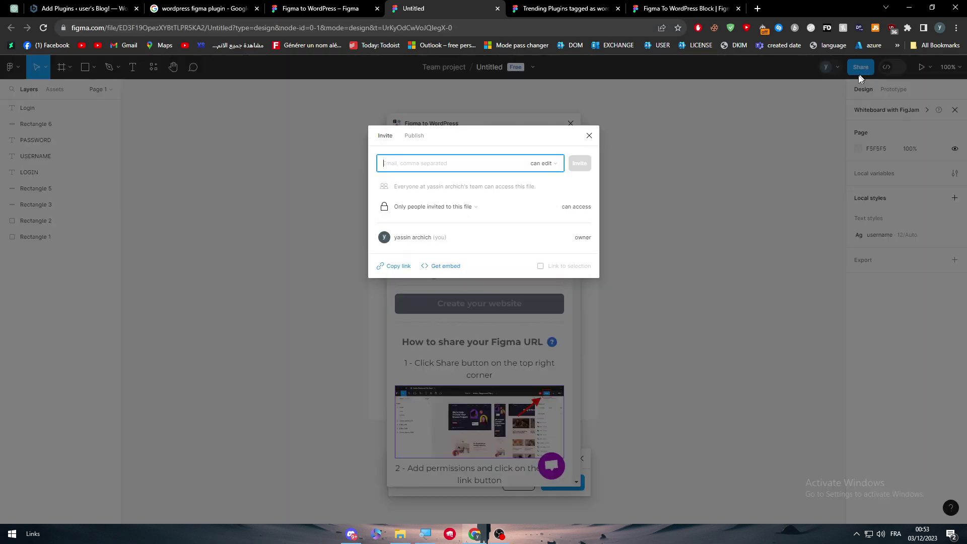
{"action": "left_click", "coordinate": [399, 267]}
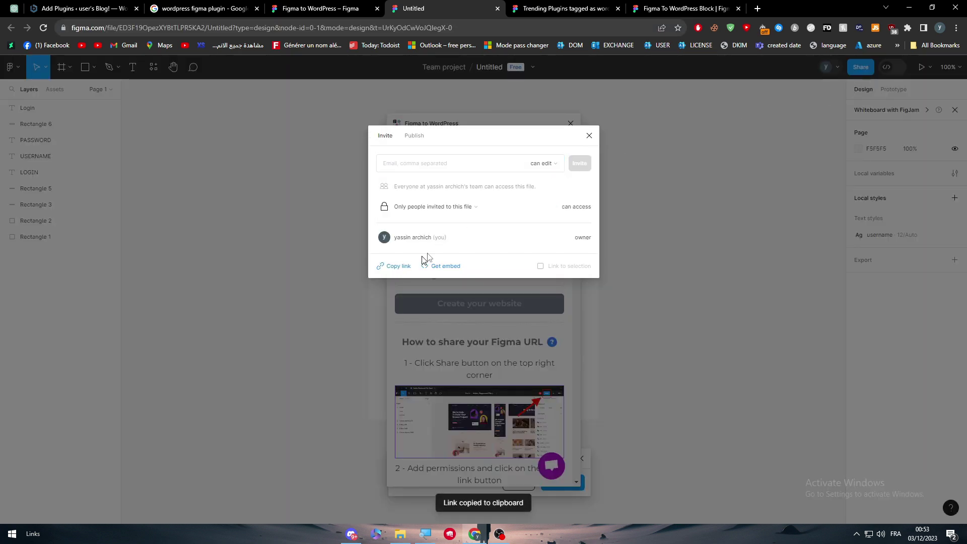
{"action": "left_click", "coordinate": [590, 136]}
{"action": "left_click", "coordinate": [469, 275]}
{"action": "key", "text": "ctrl+v"}
{"action": "left_click", "coordinate": [479, 303]}
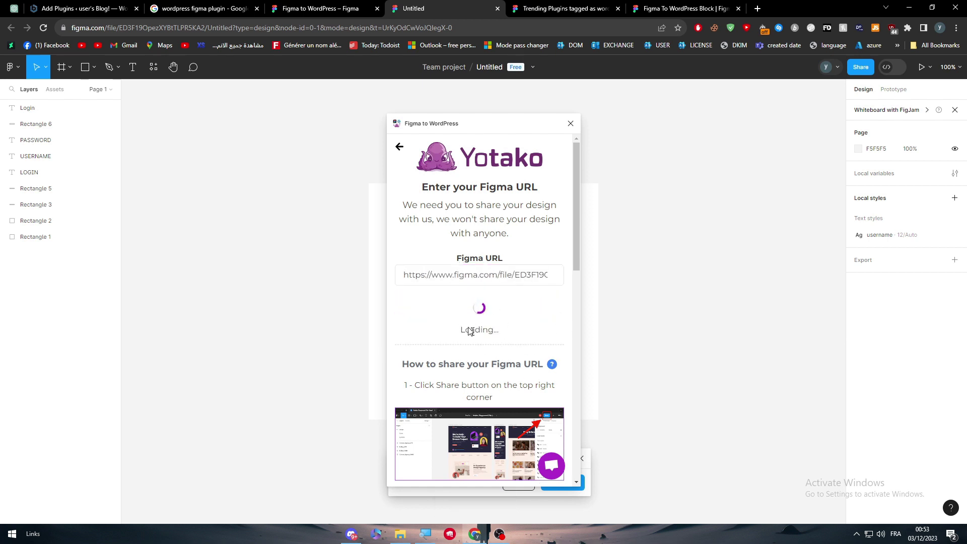
{"action": "scroll", "coordinate": [498, 349], "scroll_direction": "down", "scroll_amount": 1}
{"action": "scroll", "coordinate": [499, 348], "scroll_direction": "down", "scroll_amount": 2}
{"action": "scroll", "coordinate": [499, 348], "scroll_direction": "down", "scroll_amount": 2}
{"action": "scroll", "coordinate": [485, 340], "scroll_direction": "down", "scroll_amount": 2}
{"action": "scroll", "coordinate": [466, 334], "scroll_direction": "down", "scroll_amount": 2}
{"action": "scroll", "coordinate": [463, 329], "scroll_direction": "down", "scroll_amount": 3}
{"action": "scroll", "coordinate": [468, 333], "scroll_direction": "down", "scroll_amount": 2}
{"action": "scroll", "coordinate": [481, 342], "scroll_direction": "down", "scroll_amount": 2}
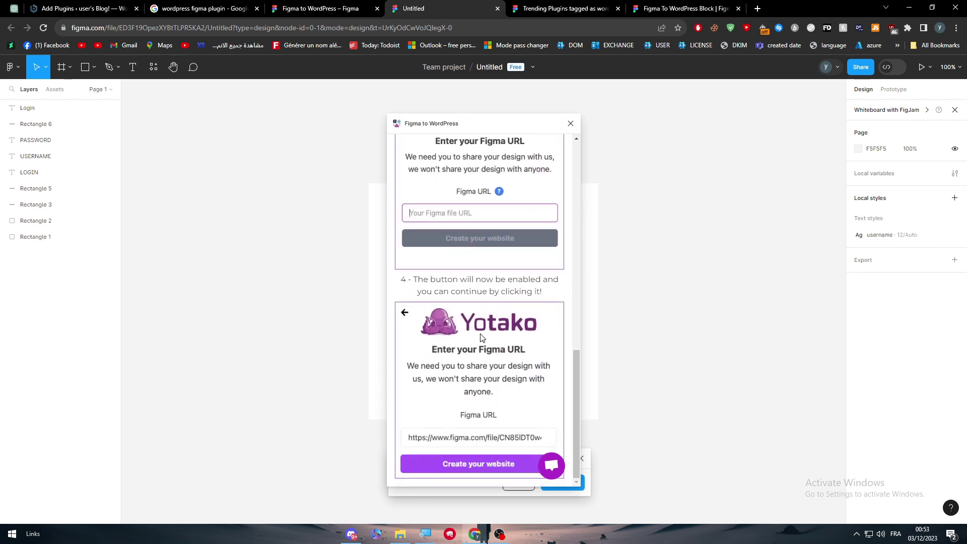
{"action": "scroll", "coordinate": [480, 341], "scroll_direction": "up", "scroll_amount": 5}
{"action": "scroll", "coordinate": [485, 325], "scroll_direction": "up", "scroll_amount": 3}
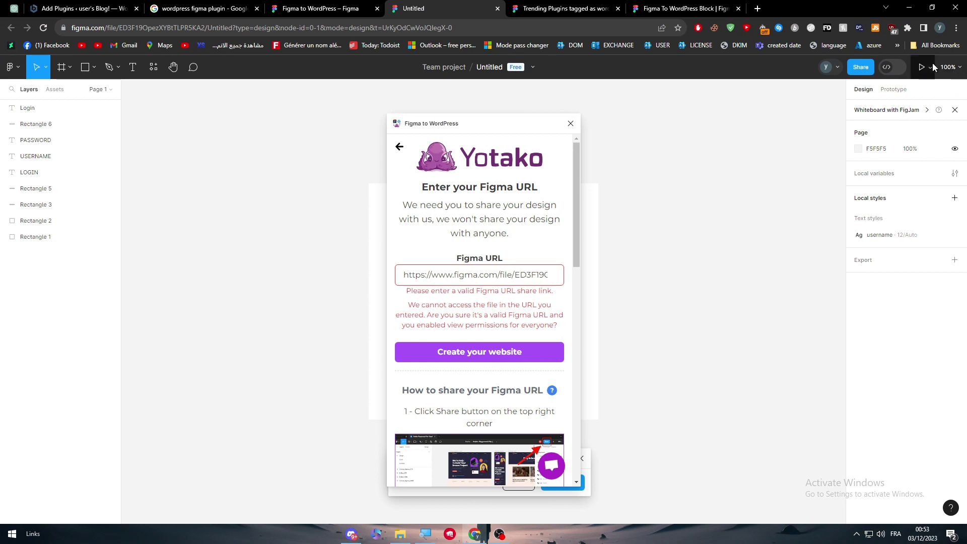
Set file access to Anyone with the link, then re-paste the copied link into the plugin.
{"action": "left_click", "coordinate": [935, 67]}
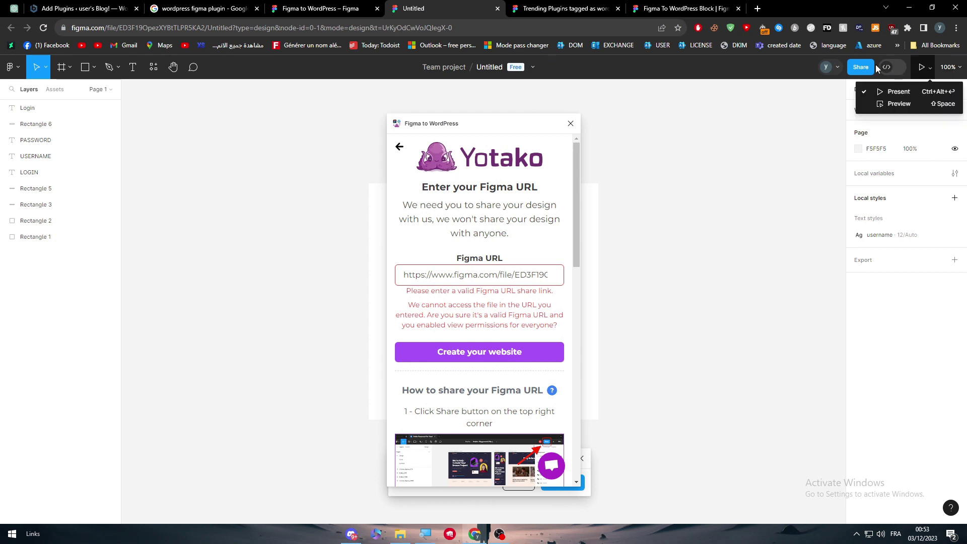
{"action": "left_click", "coordinate": [860, 67]}
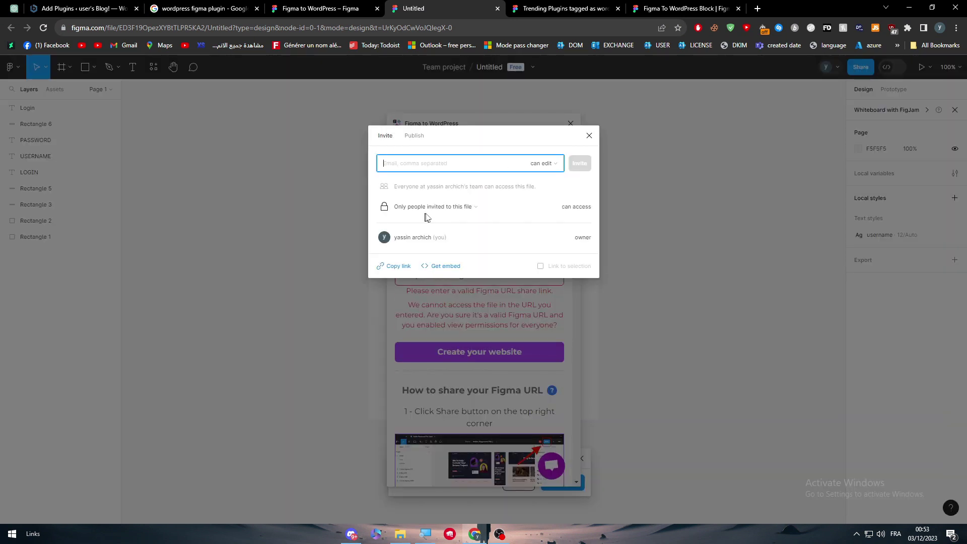
{"action": "left_click", "coordinate": [475, 208]}
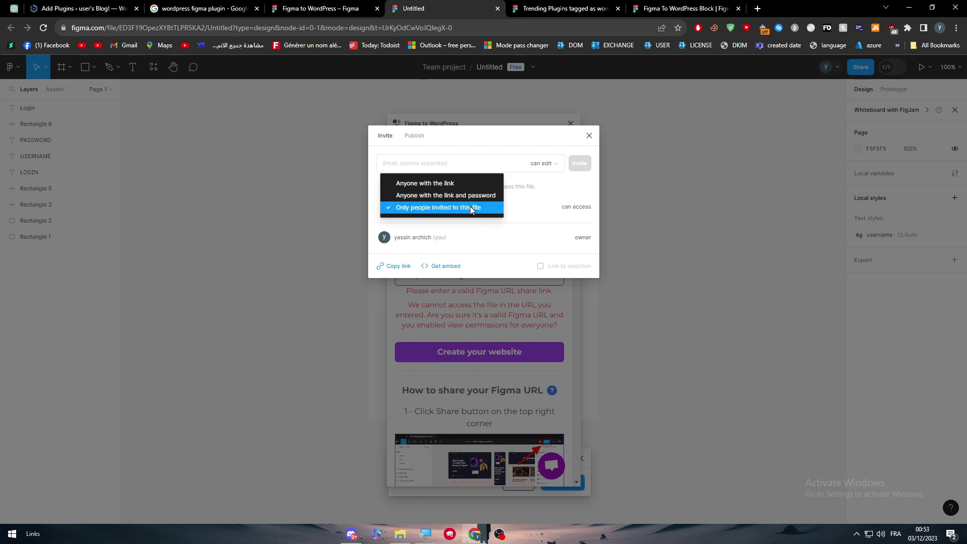
{"action": "left_click", "coordinate": [414, 184]}
{"action": "left_click", "coordinate": [398, 266]}
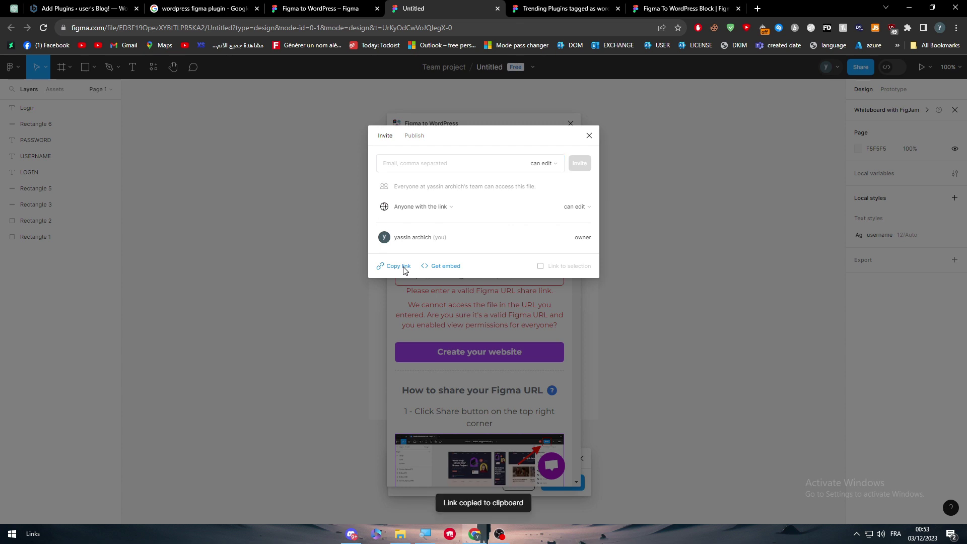
{"action": "left_click", "coordinate": [590, 135]}
{"action": "left_click", "coordinate": [479, 274]}
{"action": "key", "text": "ctrl+a"}
{"action": "key", "text": "ctrl+v"}
{"action": "left_click", "coordinate": [495, 350]}
{"action": "scroll", "coordinate": [527, 272], "scroll_direction": "down", "scroll_amount": 3}
{"action": "scroll", "coordinate": [527, 272], "scroll_direction": "up", "scroll_amount": 3}
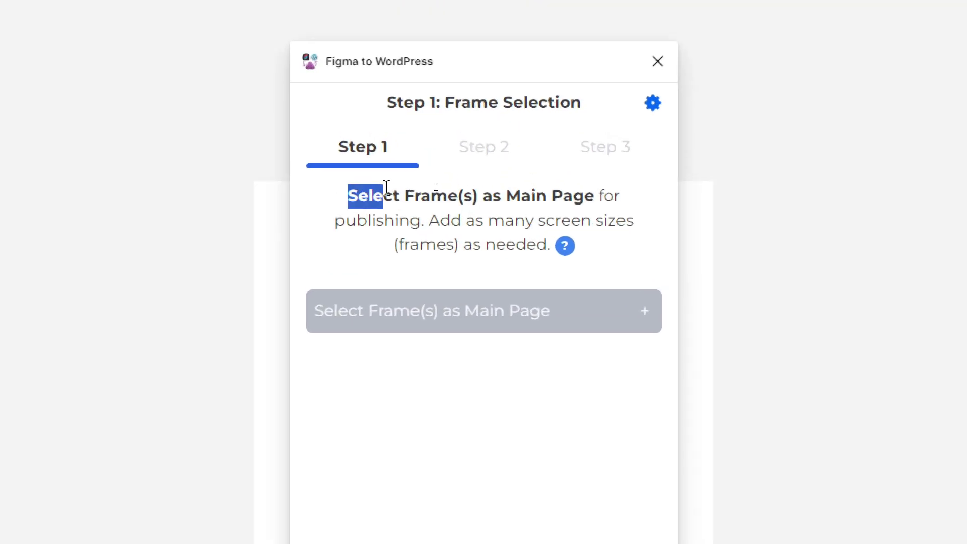
Open the plugin's help on adding pages, pause AdBlock, and dismiss the desktop app prompt.
{"action": "left_click_drag", "start_coordinate": [348, 196], "coordinate": [451, 197]}
{"action": "left_click", "coordinate": [458, 227]}
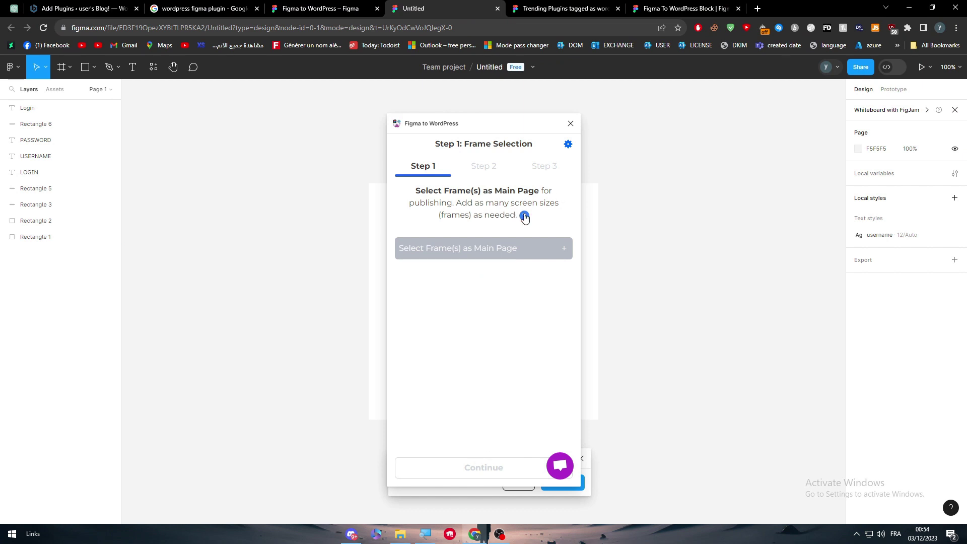
{"action": "left_click", "coordinate": [524, 217]}
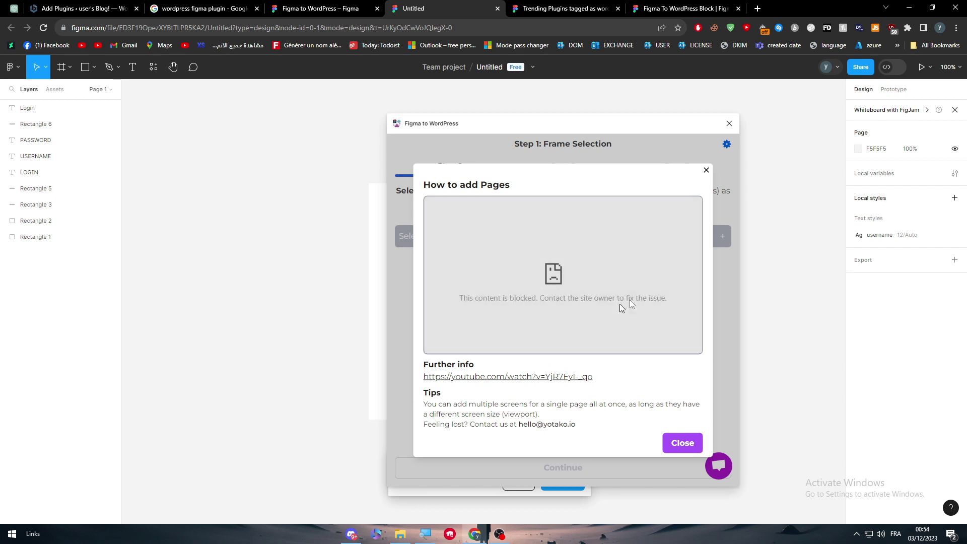
{"action": "left_click", "coordinate": [698, 28]}
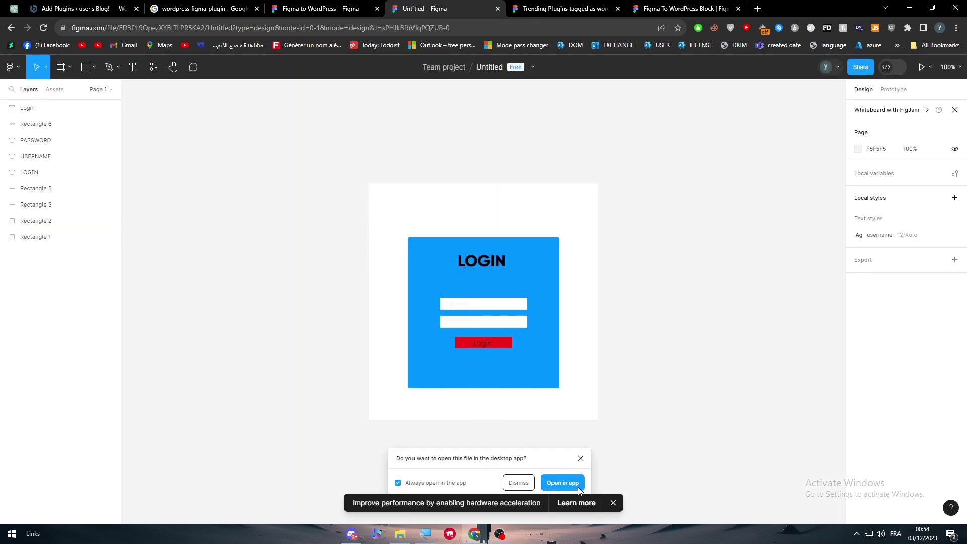
{"action": "left_click", "coordinate": [581, 458]}
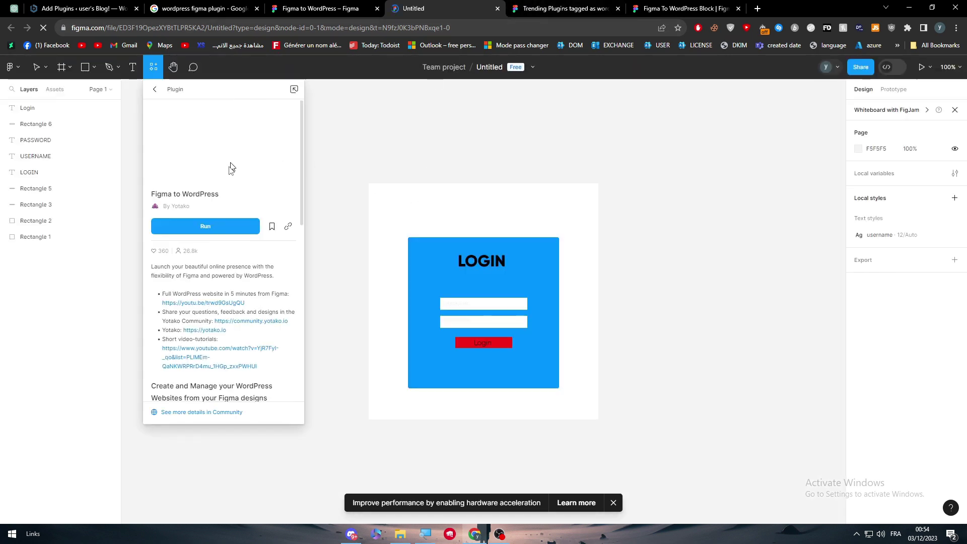
Relaunch the plugin, submit the link, and try adding the outer login frame as main page.
{"action": "left_click", "coordinate": [216, 229]}
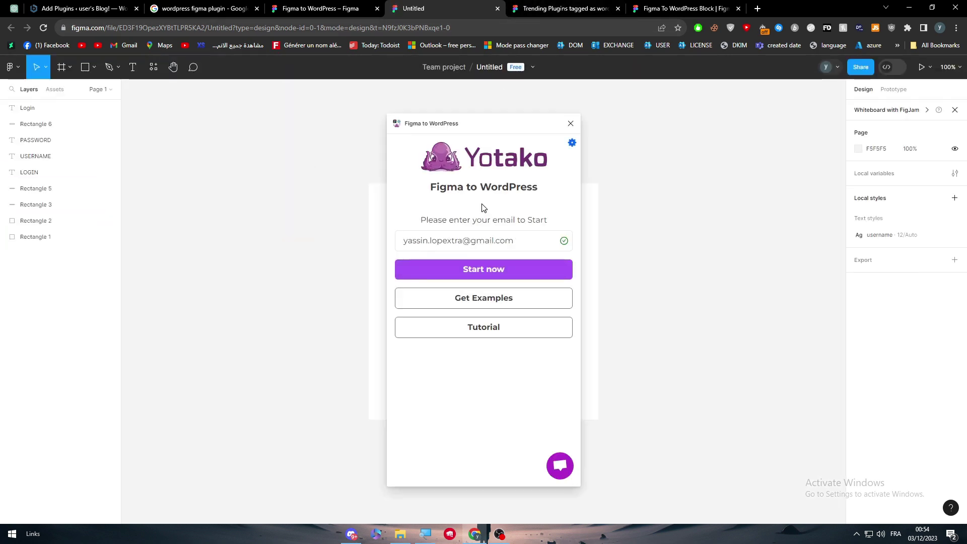
{"action": "left_click", "coordinate": [495, 269]}
{"action": "left_click", "coordinate": [483, 303]}
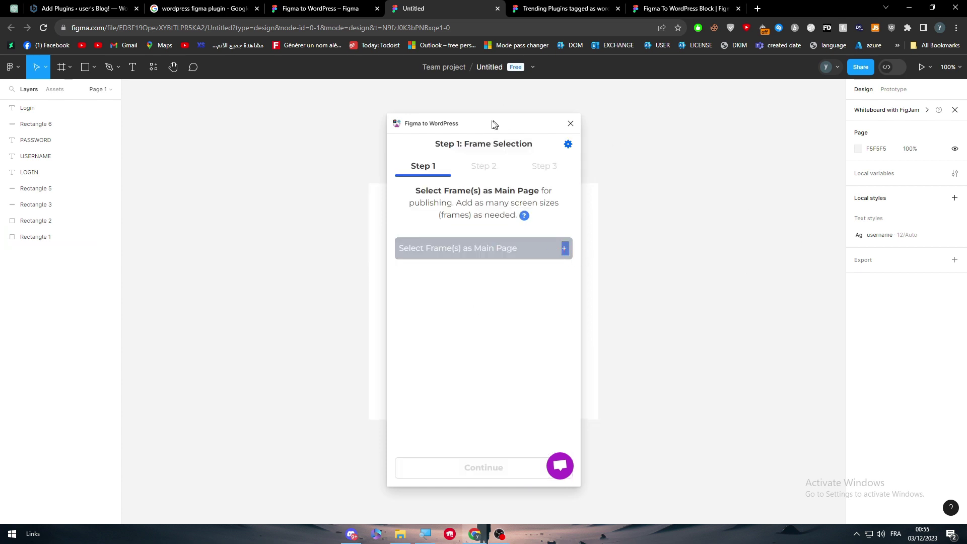
{"action": "left_click_drag", "start_coordinate": [494, 123], "coordinate": [703, 157]}
{"action": "left_click", "coordinate": [494, 225]}
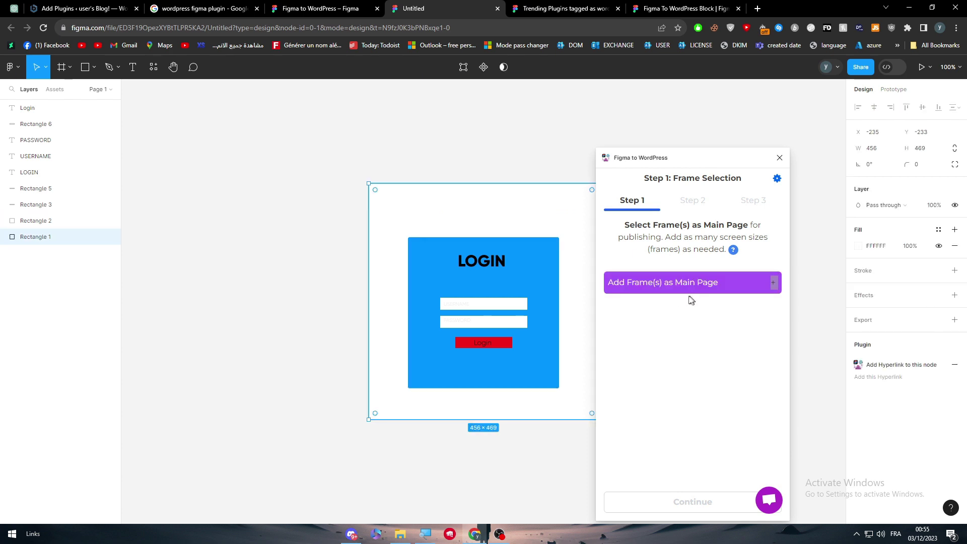
{"action": "left_click", "coordinate": [776, 280]}
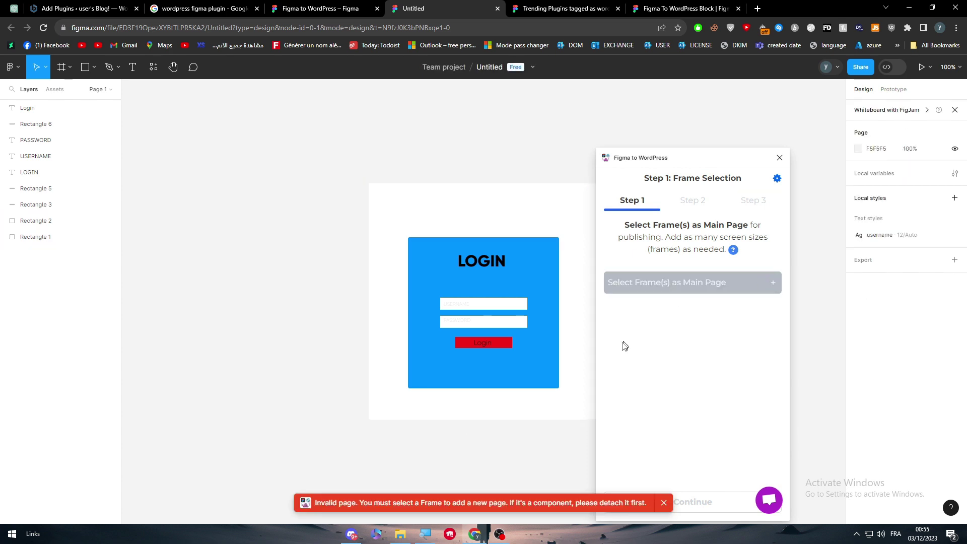
{"action": "left_click", "coordinate": [430, 268]}
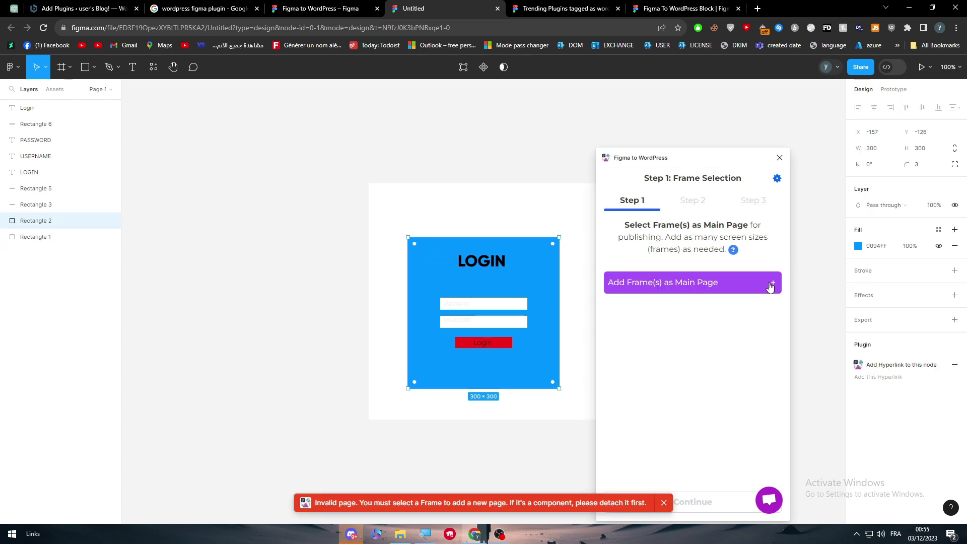
Try selecting the password field and rectangles, then marquee-select the whole login design.
{"action": "key", "text": "Escape"}
{"action": "left_click", "coordinate": [498, 323]}
{"action": "left_click", "coordinate": [522, 306], "text": "shift"}
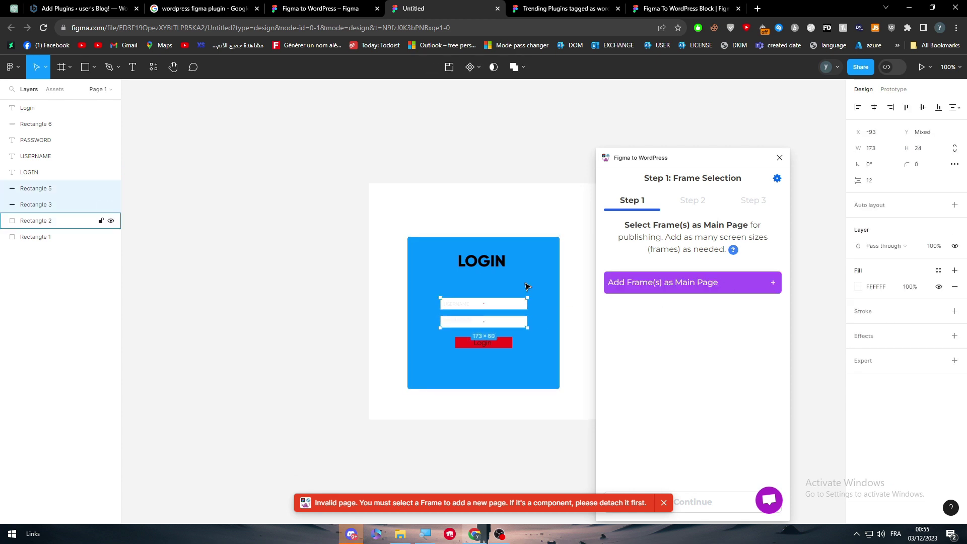
{"action": "left_click", "coordinate": [535, 334], "text": "shift"}
{"action": "left_click", "coordinate": [709, 282]}
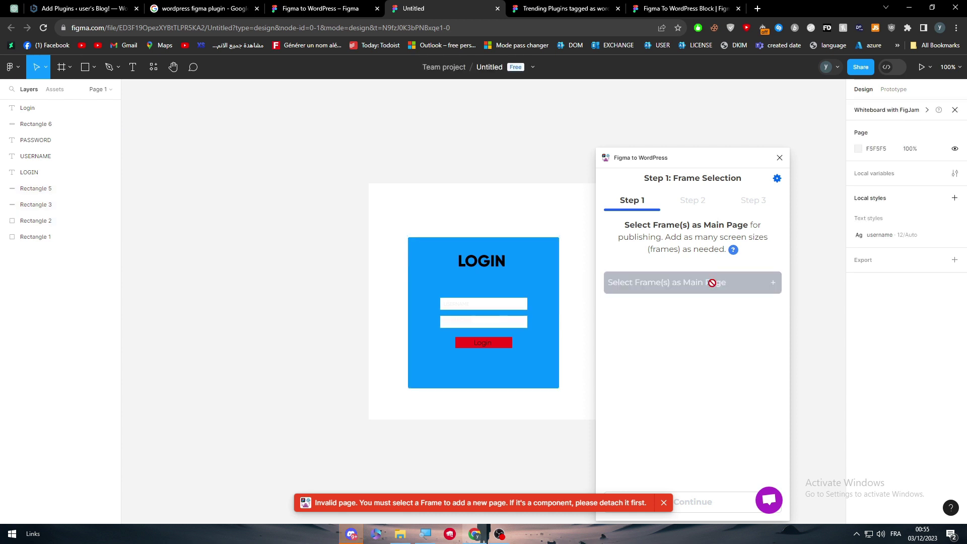
{"action": "left_click_drag", "start_coordinate": [257, 137], "coordinate": [597, 438]}
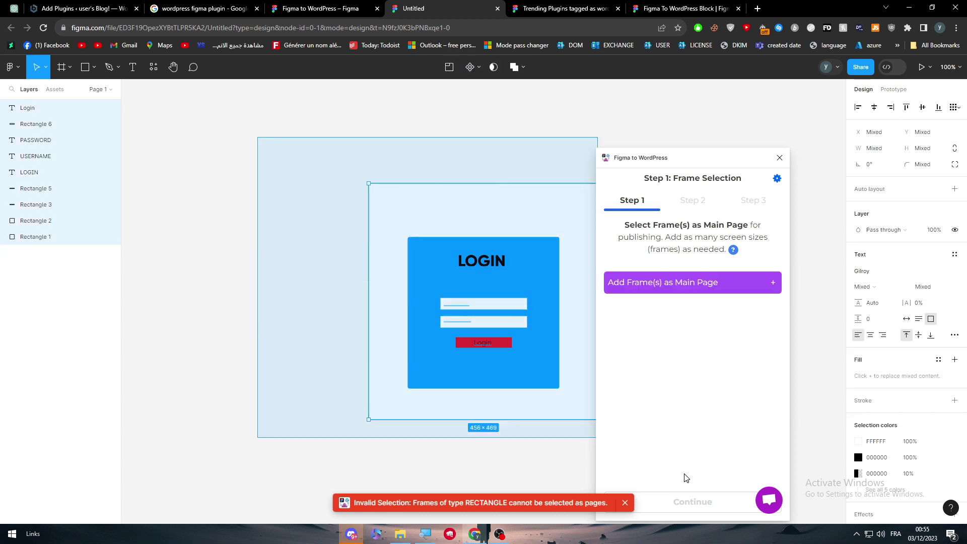
{"action": "left_click", "coordinate": [707, 285]}
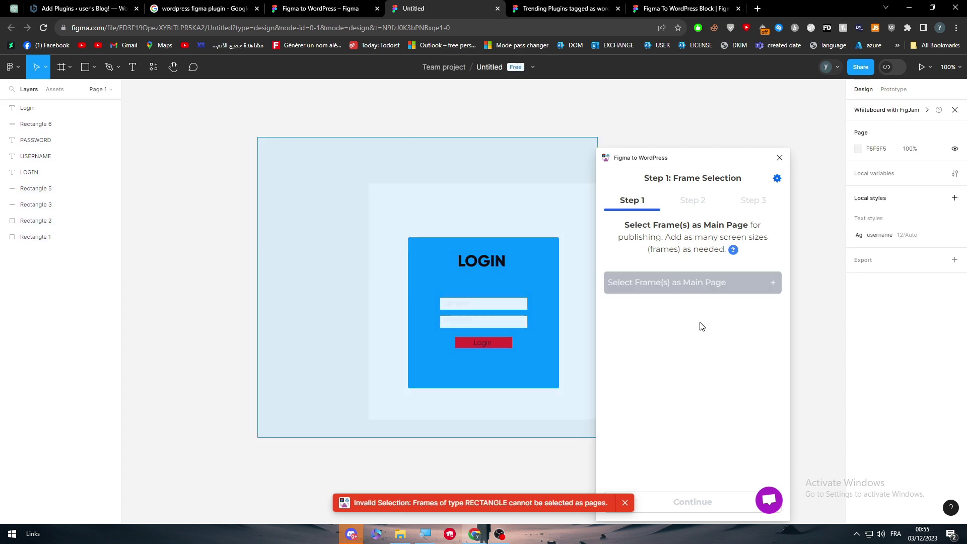
Move the plugin aside, marquee-select the full login design, close the plugin, and return to Add Plugins.
{"action": "left_click_drag", "start_coordinate": [688, 155], "coordinate": [437, 123]}
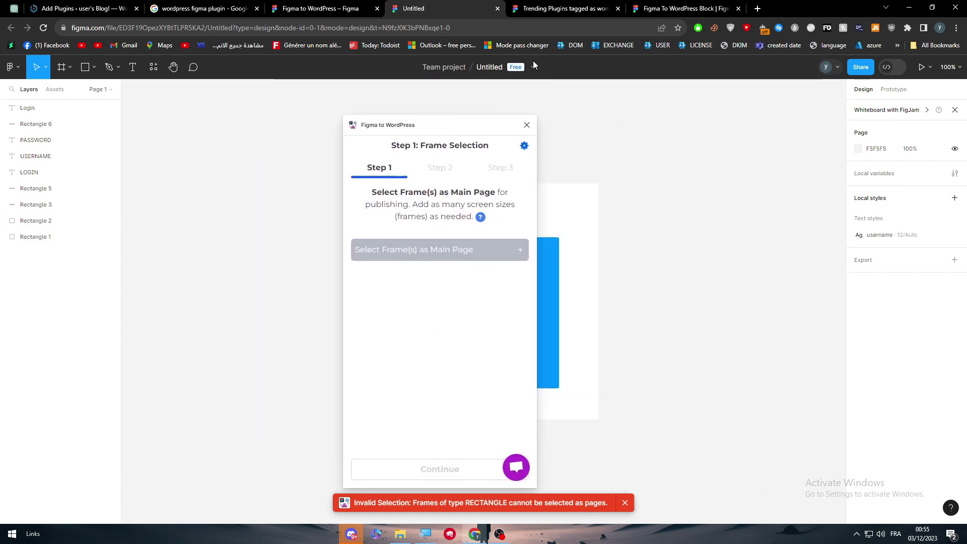
{"action": "left_click_drag", "start_coordinate": [497, 126], "coordinate": [250, 130]}
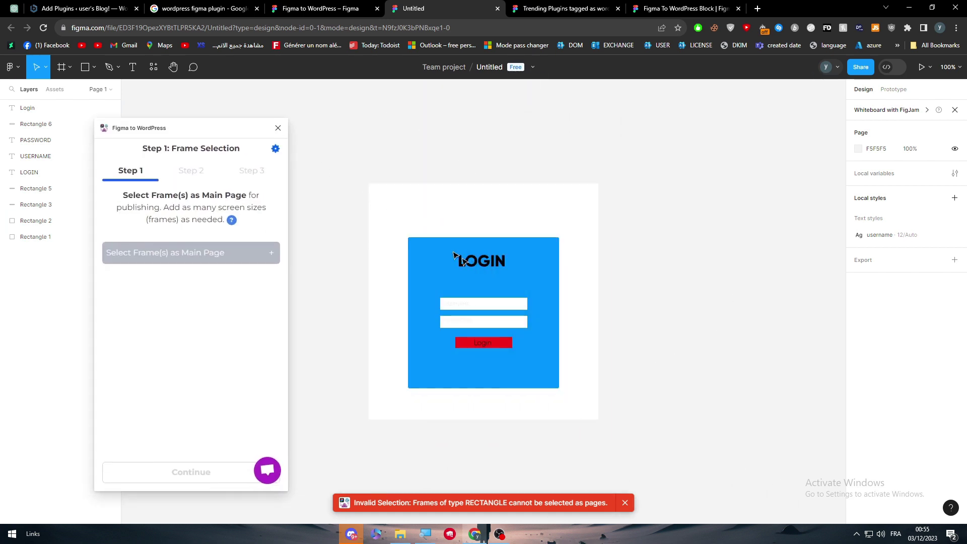
{"action": "left_click_drag", "start_coordinate": [325, 157], "coordinate": [651, 437]}
{"action": "left_click_drag", "start_coordinate": [667, 476], "coordinate": [671, 484]}
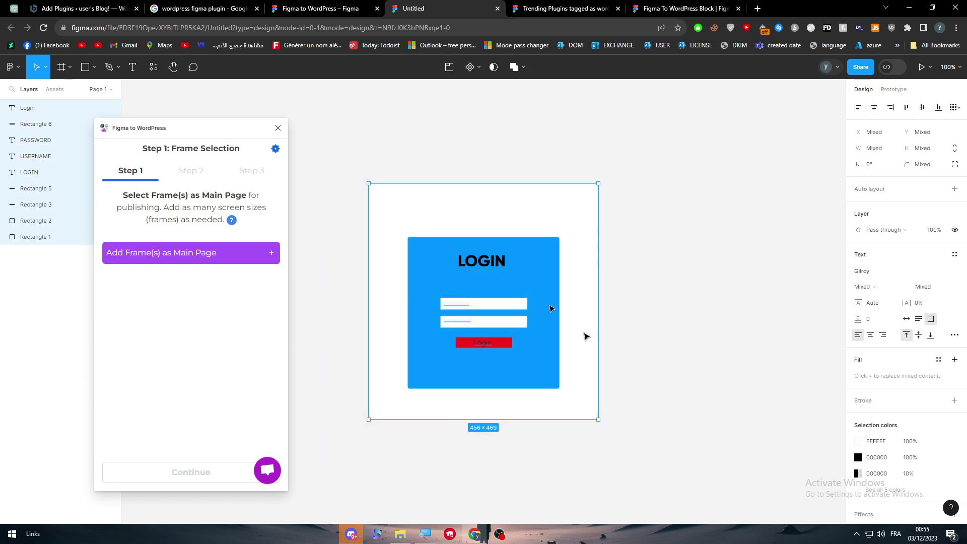
{"action": "left_click", "coordinate": [277, 127]}
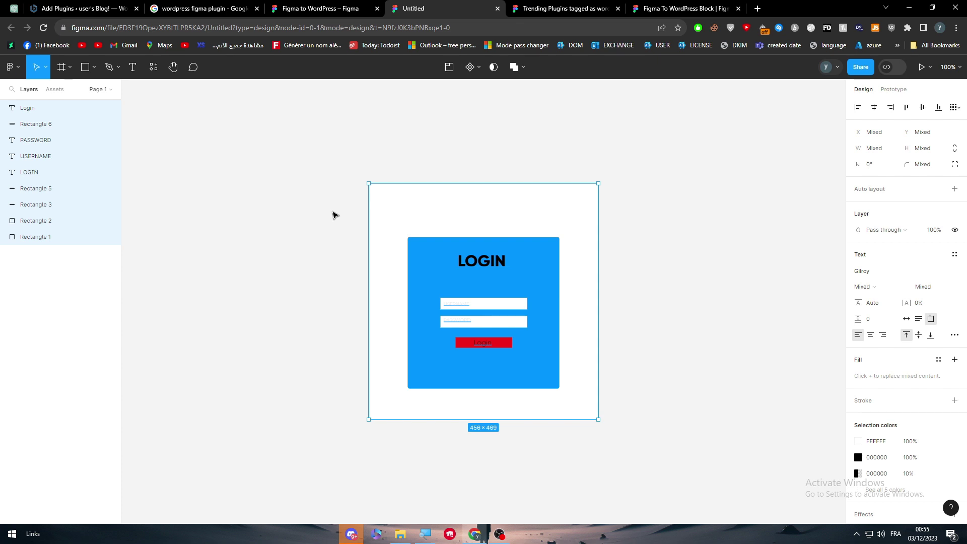
{"action": "left_click", "coordinate": [83, 9]}
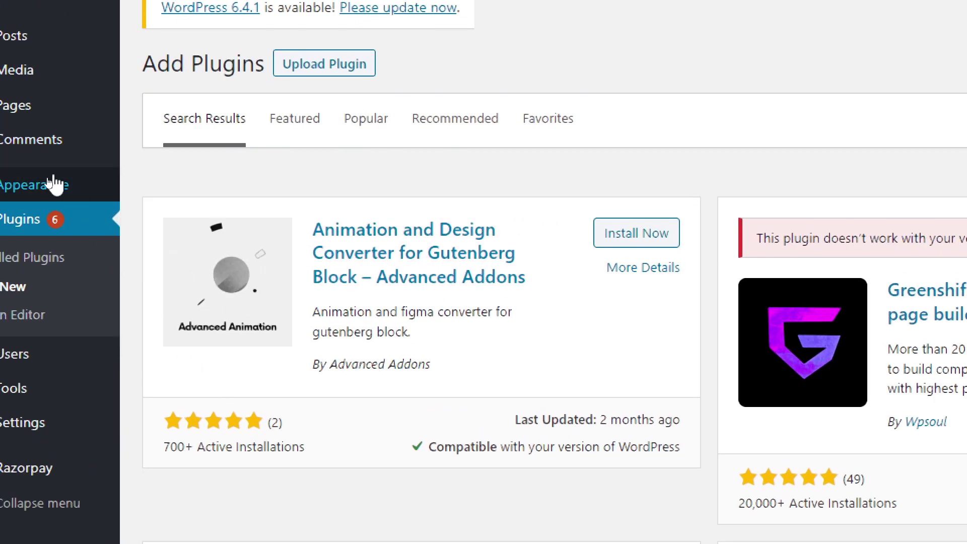
Open the Twenty Twenty stylesheet in the Theme Editor, briefly checking the Figma plugin tab.
{"action": "mouse_move", "coordinate": [34, 185]}
{"action": "left_click", "coordinate": [174, 330]}
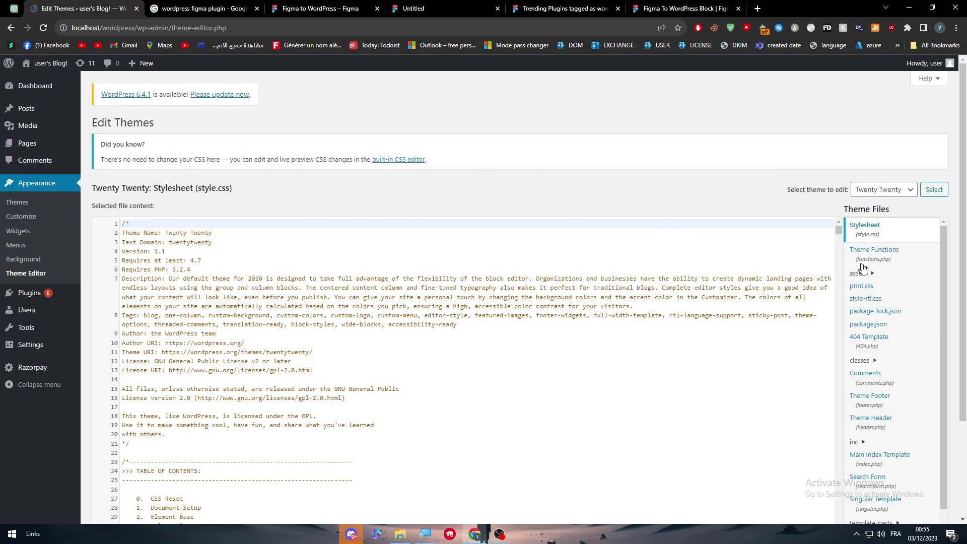
{"action": "scroll", "coordinate": [867, 287], "scroll_direction": "down", "scroll_amount": 1}
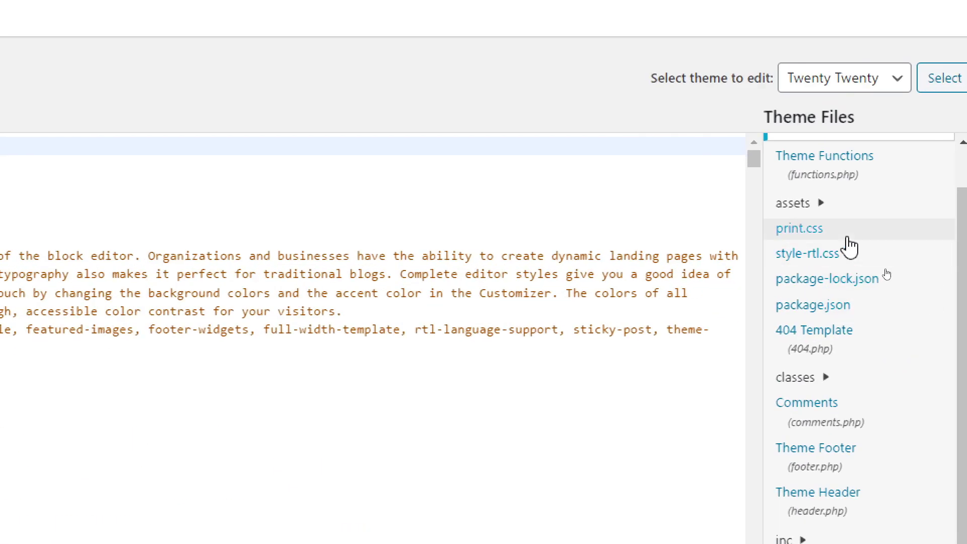
{"action": "scroll", "coordinate": [868, 249], "scroll_direction": "down", "scroll_amount": 3}
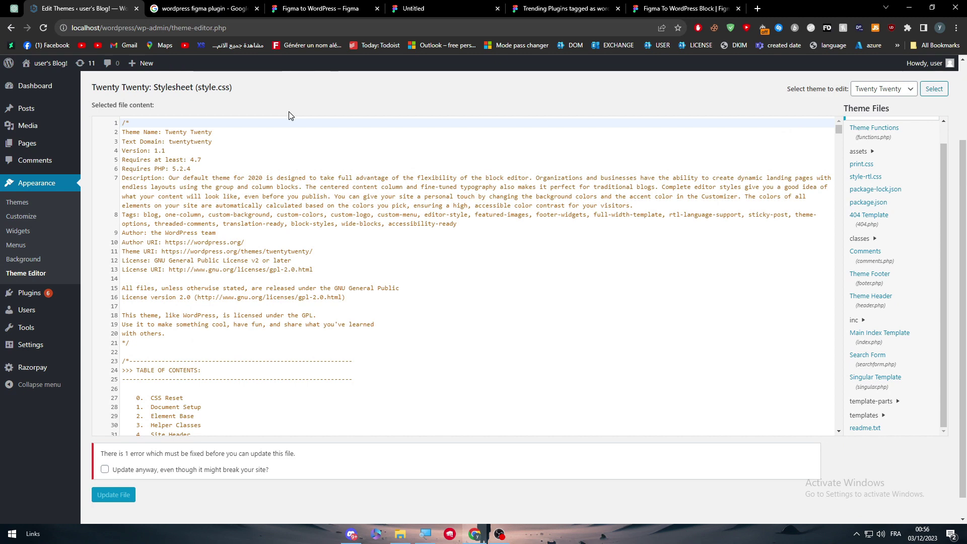
{"action": "left_click", "coordinate": [318, 8]}
{"action": "scroll", "coordinate": [220, 220], "scroll_direction": "up", "scroll_amount": 5}
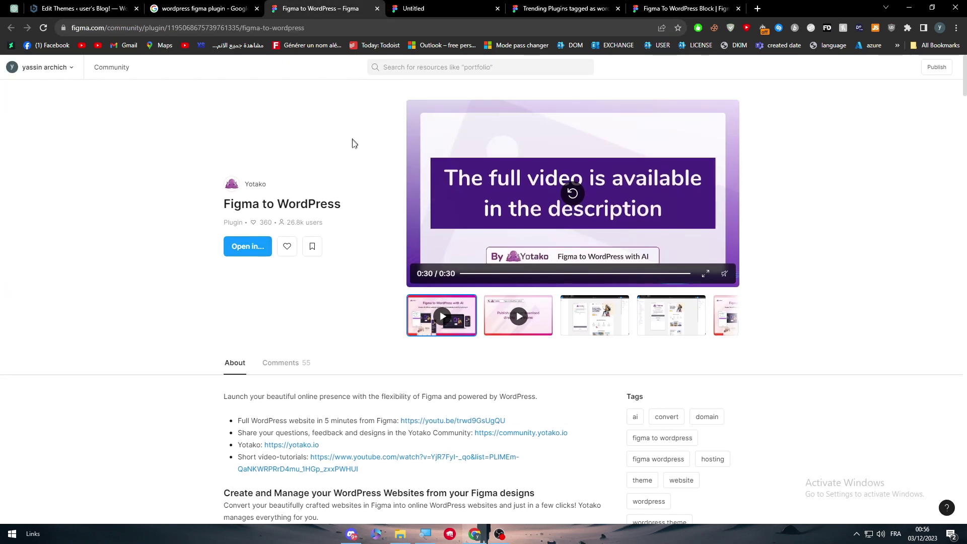
{"action": "left_click", "coordinate": [76, 9]}
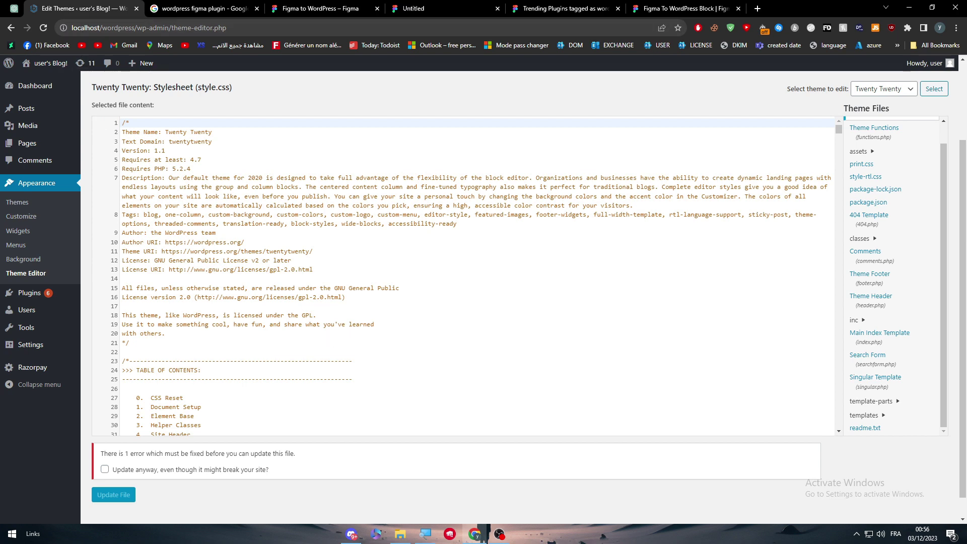
Load wordpress.com from the Google tab's address bar.
{"action": "left_click", "coordinate": [182, 9]}
{"action": "left_click", "coordinate": [179, 28]}
{"action": "type", "text": "wordpr"}
{"action": "key", "text": "Return"}
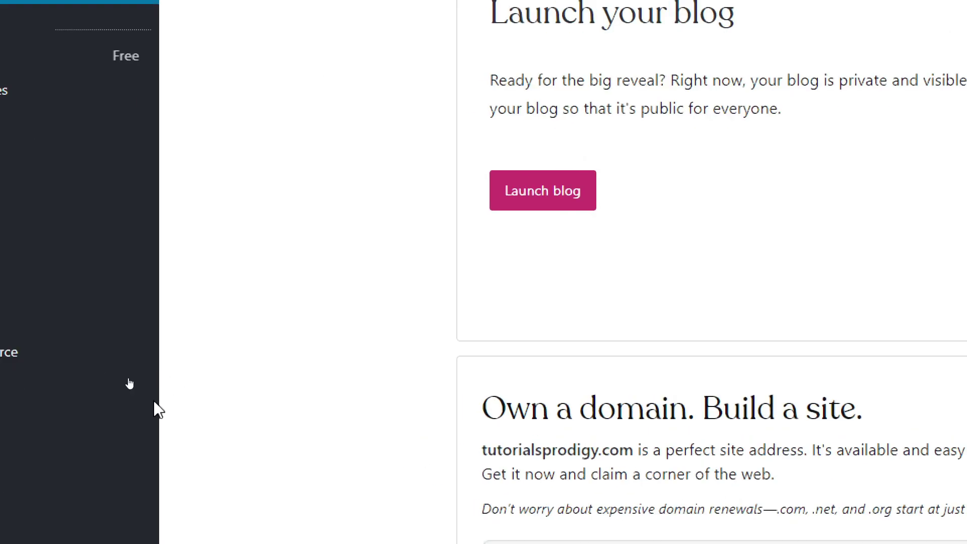
Check Additional CSS in the Customizer, exit to My Home, then return to the Figma login design.
{"action": "left_click", "coordinate": [322, 458]}
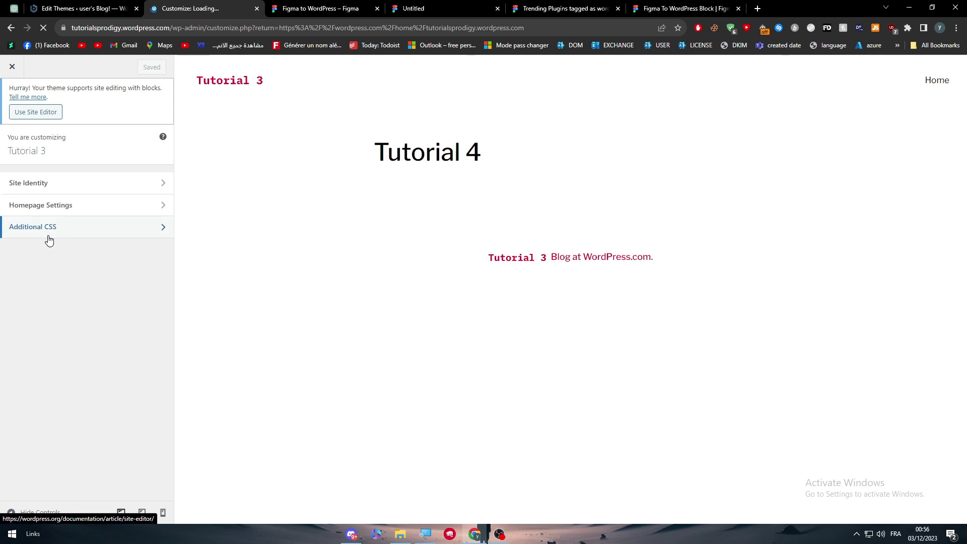
{"action": "left_click", "coordinate": [45, 226]}
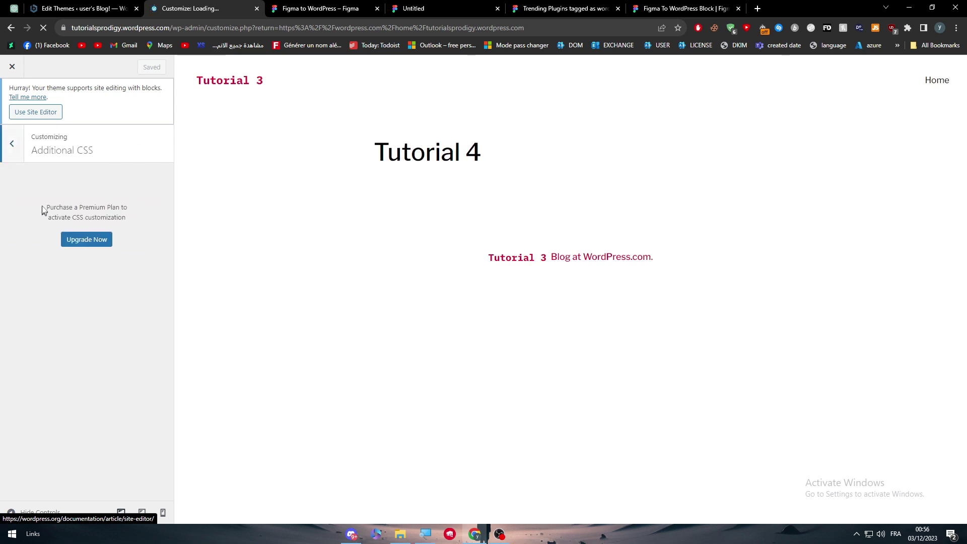
{"action": "left_click", "coordinate": [14, 67]}
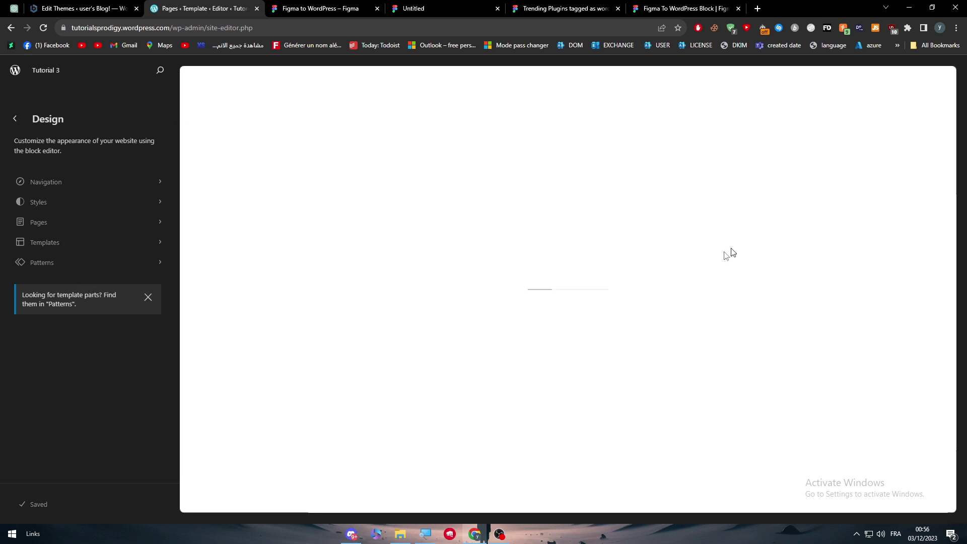
{"action": "left_click", "coordinate": [14, 119]}
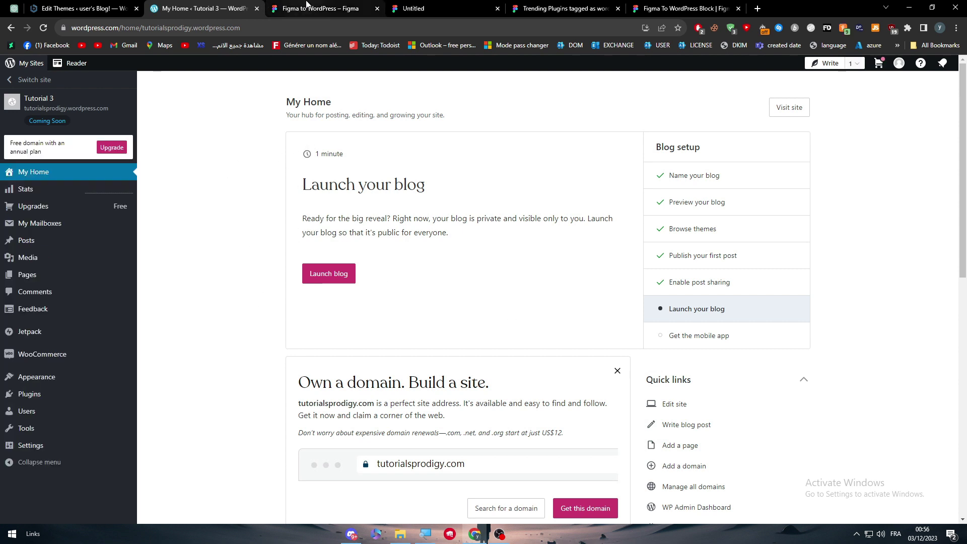
{"action": "left_click", "coordinate": [305, 7]}
{"action": "left_click", "coordinate": [414, 7]}
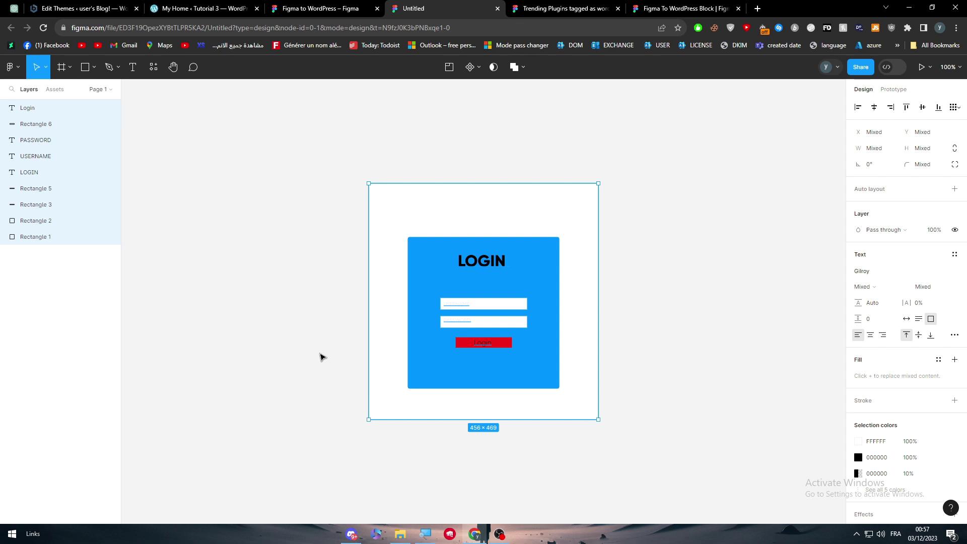
Return to the Edit Themes tab and place the cursor on line 57 of Twenty Twenty's style.css.
{"action": "left_click", "coordinate": [80, 9]}
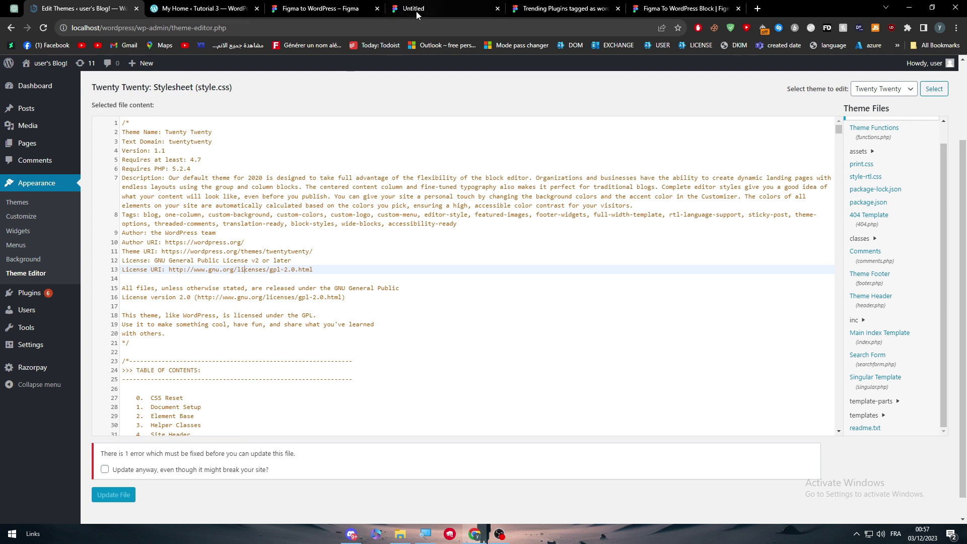
{"action": "scroll", "coordinate": [190, 296], "scroll_direction": "down", "scroll_amount": 5}
{"action": "scroll", "coordinate": [191, 295], "scroll_direction": "down", "scroll_amount": 5}
{"action": "scroll", "coordinate": [190, 295], "scroll_direction": "down", "scroll_amount": 3}
{"action": "scroll", "coordinate": [190, 295], "scroll_direction": "up", "scroll_amount": 5}
{"action": "left_click", "coordinate": [126, 270]}
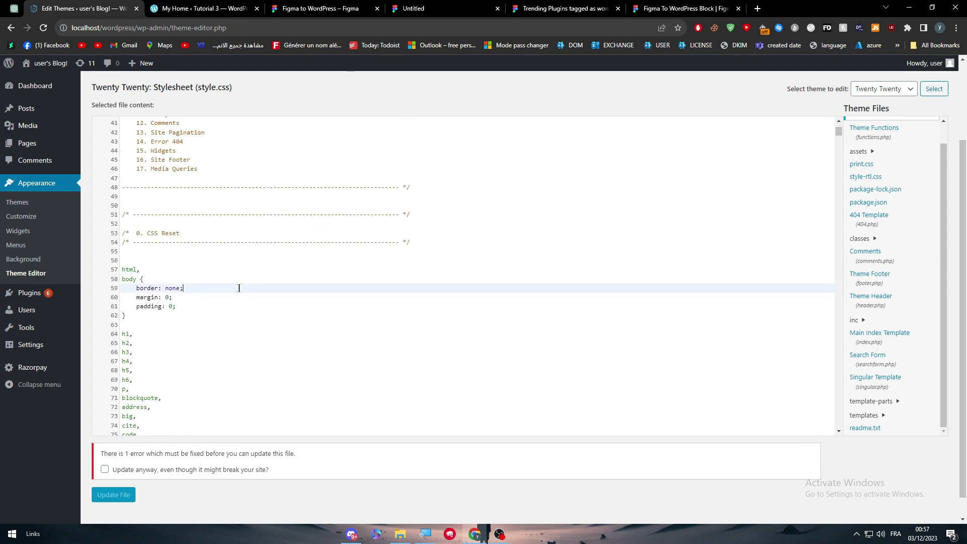
{"action": "scroll", "coordinate": [196, 304], "scroll_direction": "up", "scroll_amount": 10}
{"action": "scroll", "coordinate": [195, 303], "scroll_direction": "down", "scroll_amount": 3}
{"action": "scroll", "coordinate": [196, 303], "scroll_direction": "up", "scroll_amount": 3}
{"action": "scroll", "coordinate": [353, 178], "scroll_direction": "down", "scroll_amount": 4}
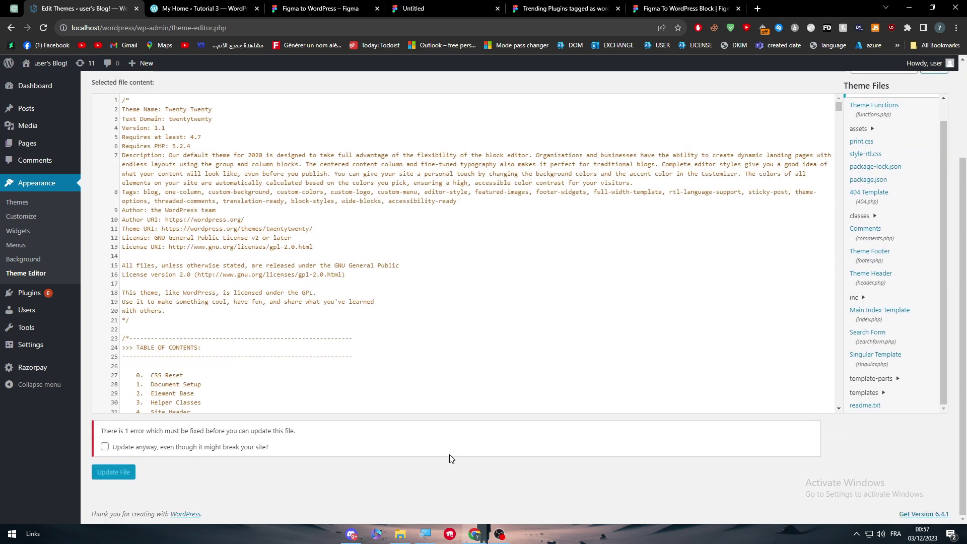